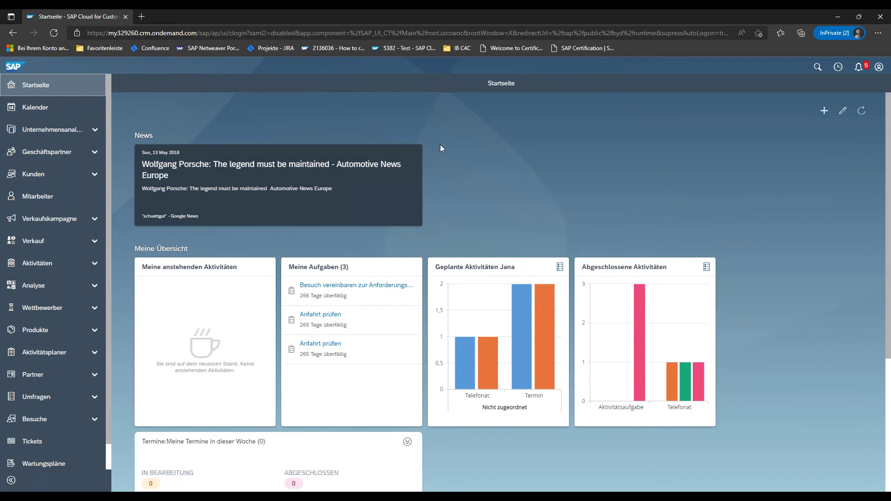
# - Browse the Startseite dashboard, then expand the Verkauf group to list Leads, Opportunitys and Angebote
pyautogui.scroll(-1, 759, 244)
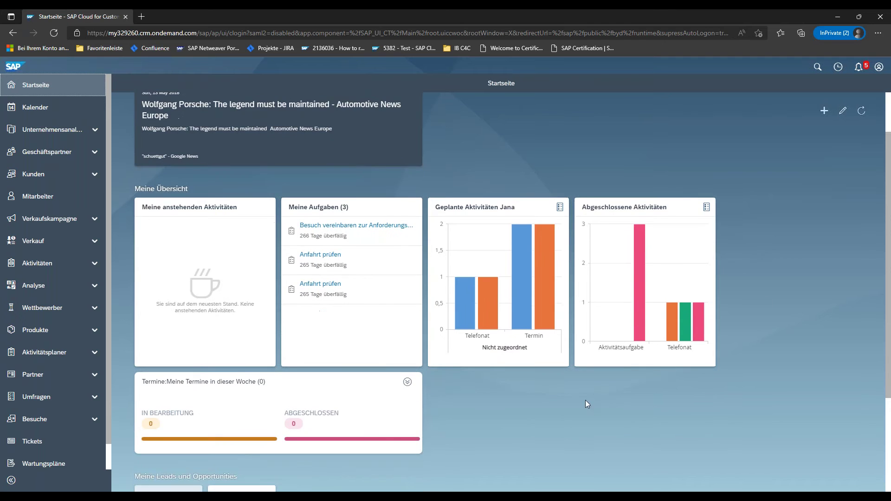
pyautogui.scroll(1, 808, 279)
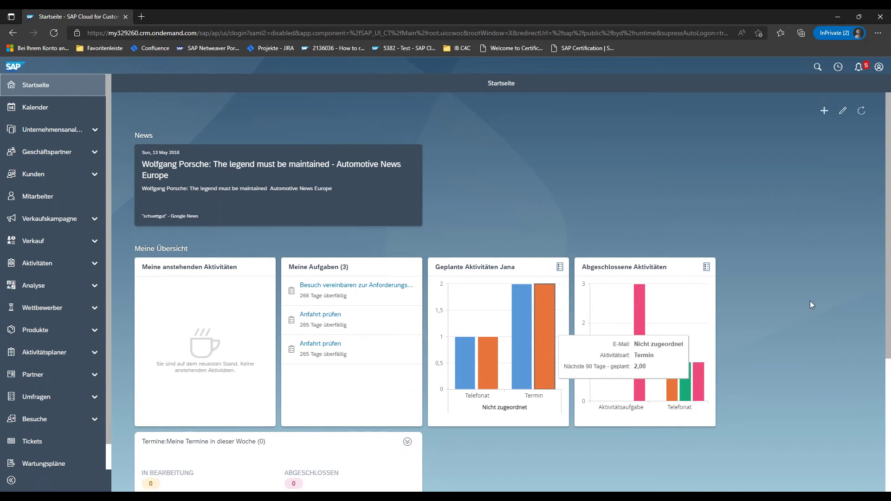
pyautogui.scroll(-2, 808, 304)
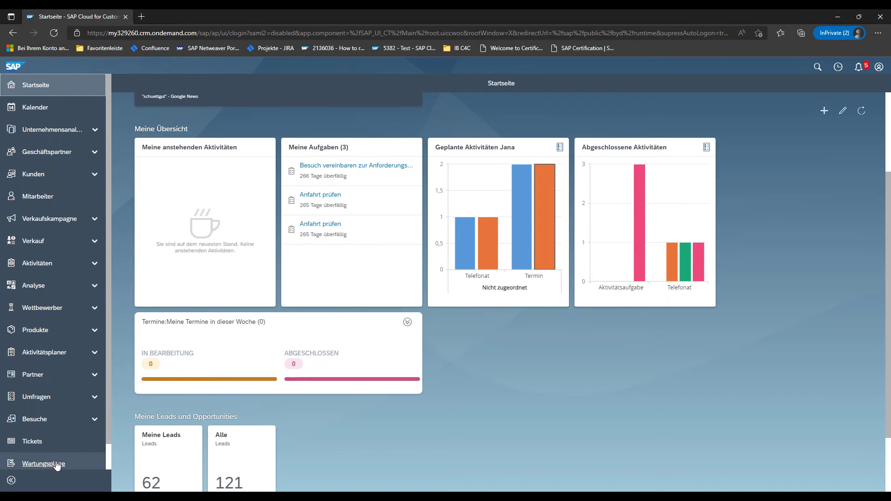
pyautogui.click(94, 176)
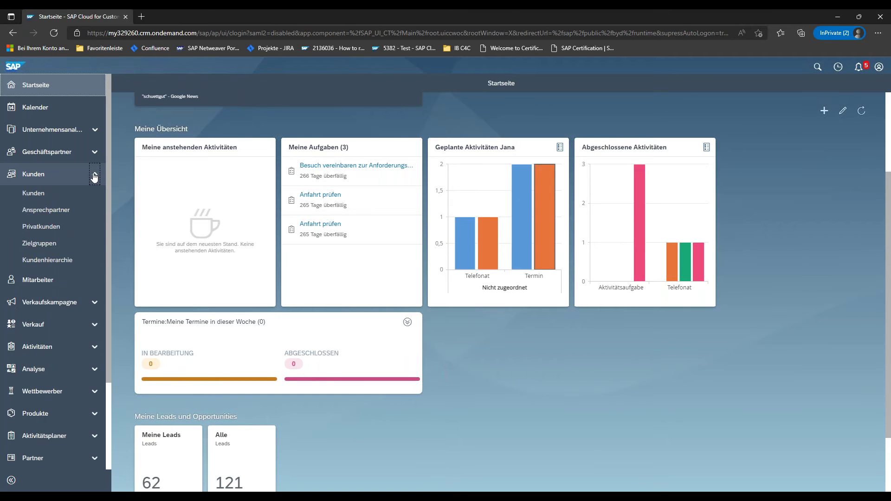
pyautogui.click(94, 176)
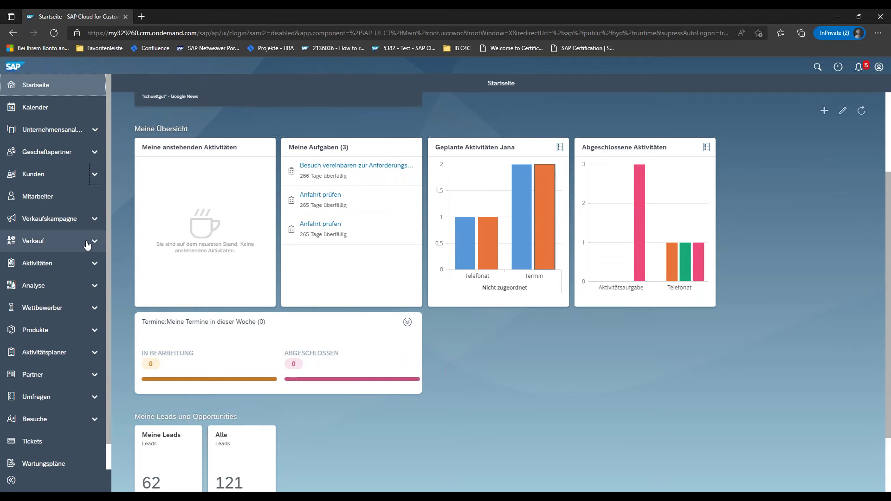
pyautogui.click(87, 244)
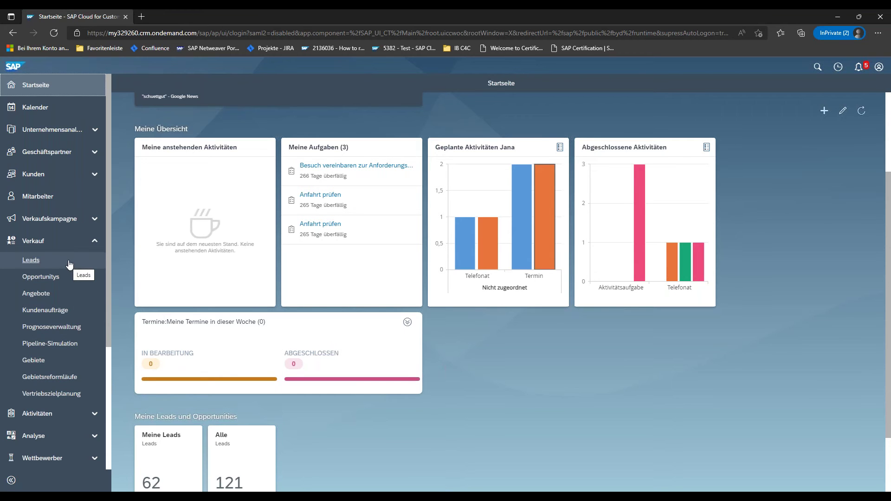
# - Open the Leads list and start a new lead
pyautogui.click(40, 263)
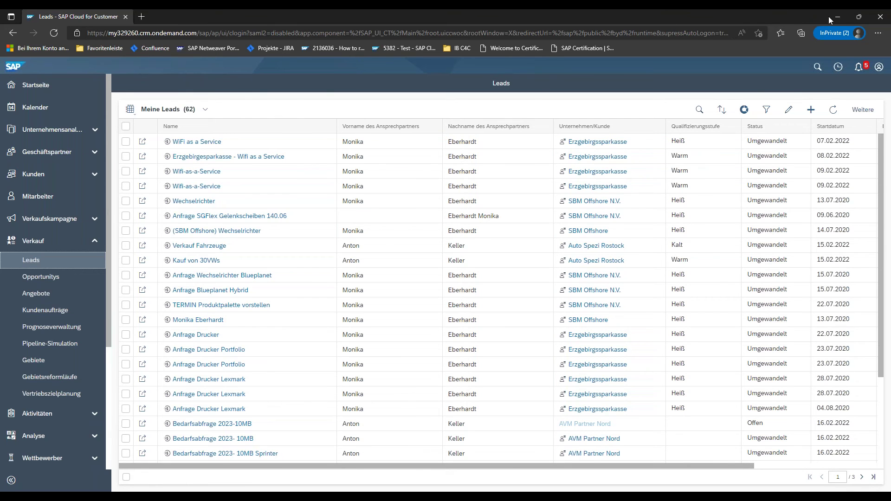
pyautogui.click(811, 111)
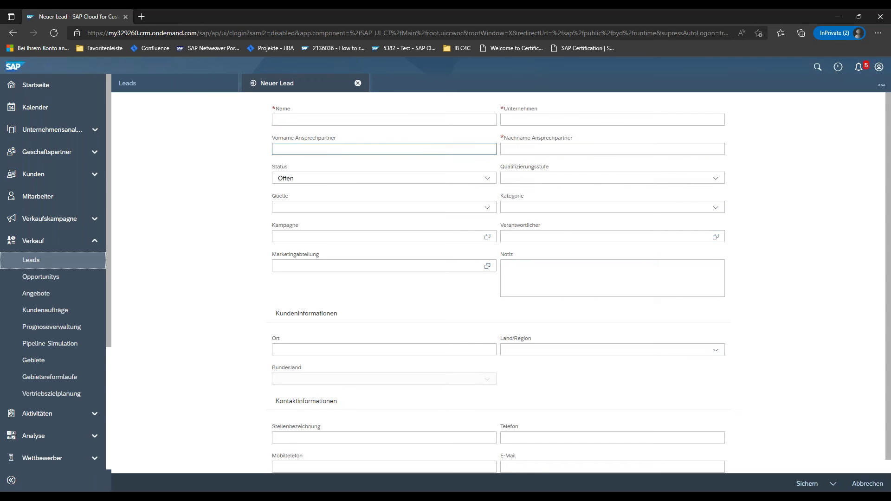
# - Fill the lead Name 'Traumfabrik- Produktkauf' from the saved suggestion and enter company Traumfabrik GmbH
pyautogui.click(375, 118)
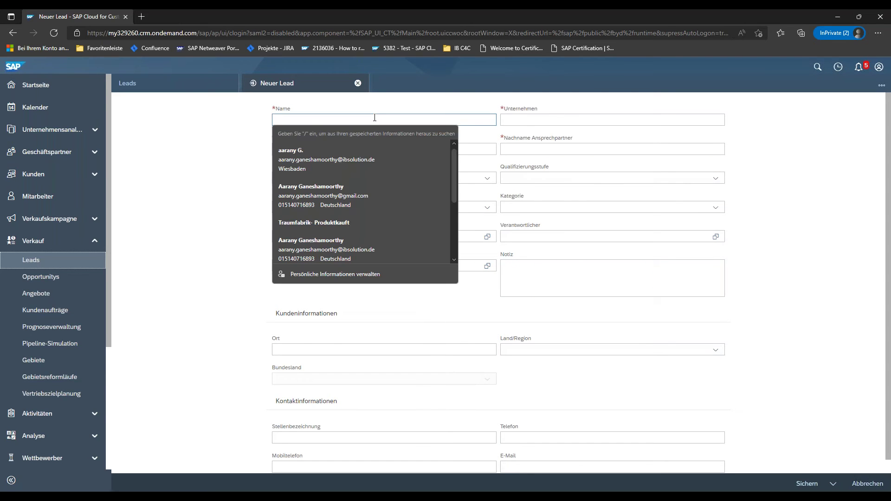
pyautogui.click(397, 100)
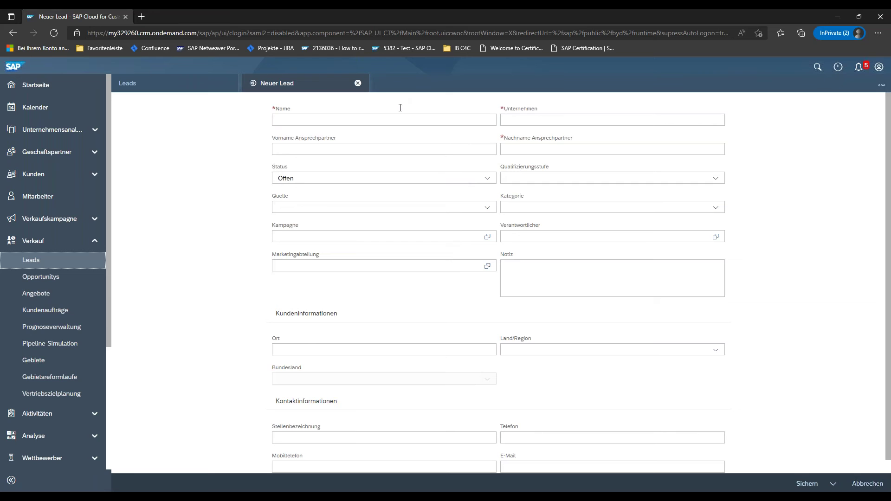
pyautogui.click(403, 119)
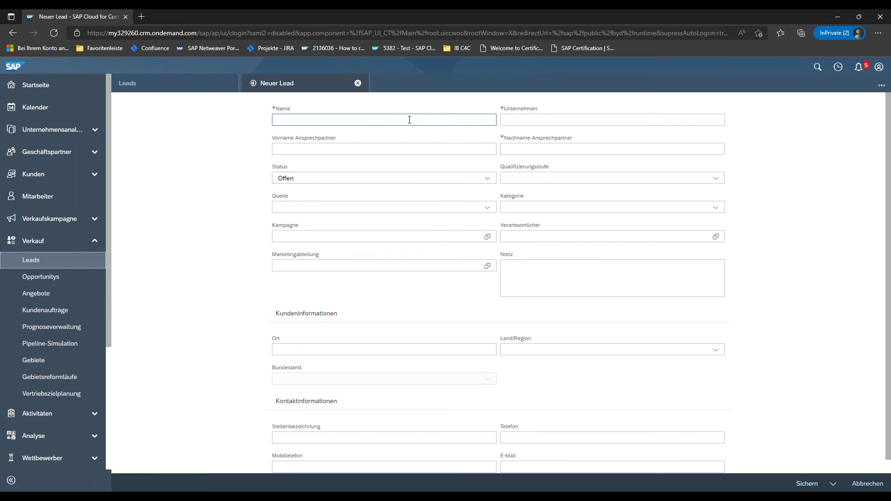
pyautogui.click(409, 120)
pyautogui.write('Traumfabrik- Produktkauft')
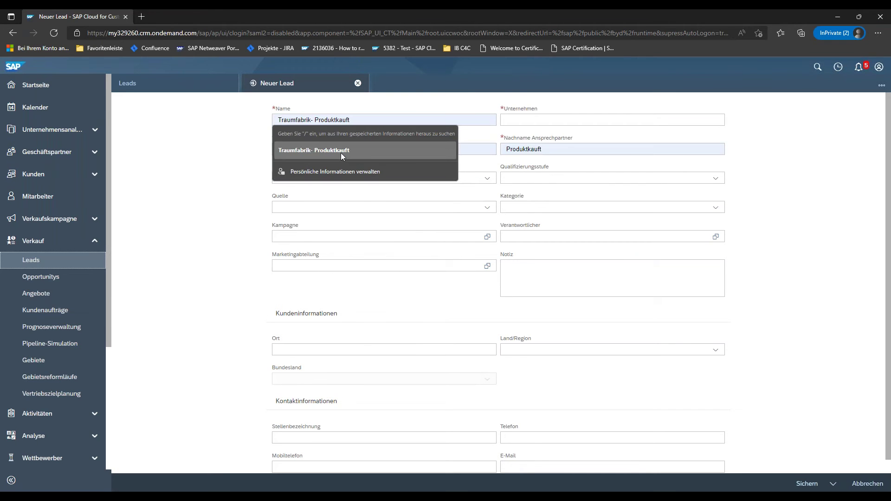
pyautogui.click(341, 152)
pyautogui.click(354, 120)
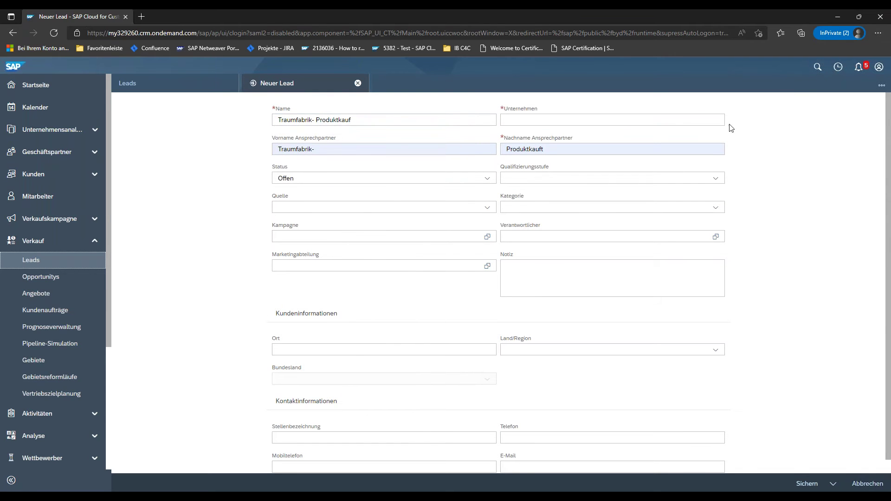
pyautogui.click(706, 121)
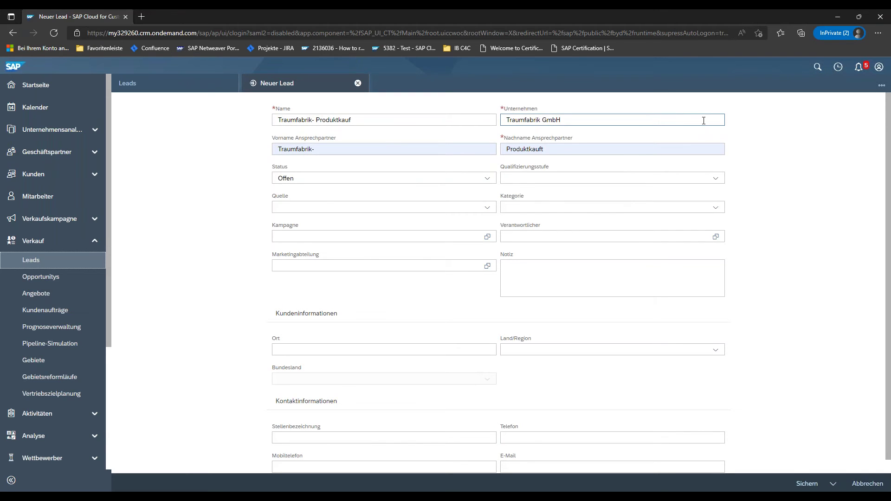
# - Replace the wrongly autofilled contact first and last name with the correct contact's name
pyautogui.click(475, 149)
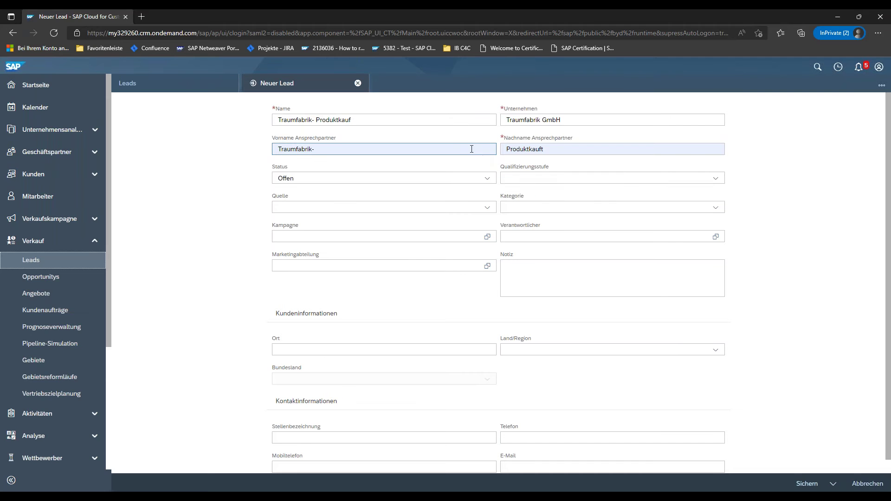
pyautogui.press('Escape')
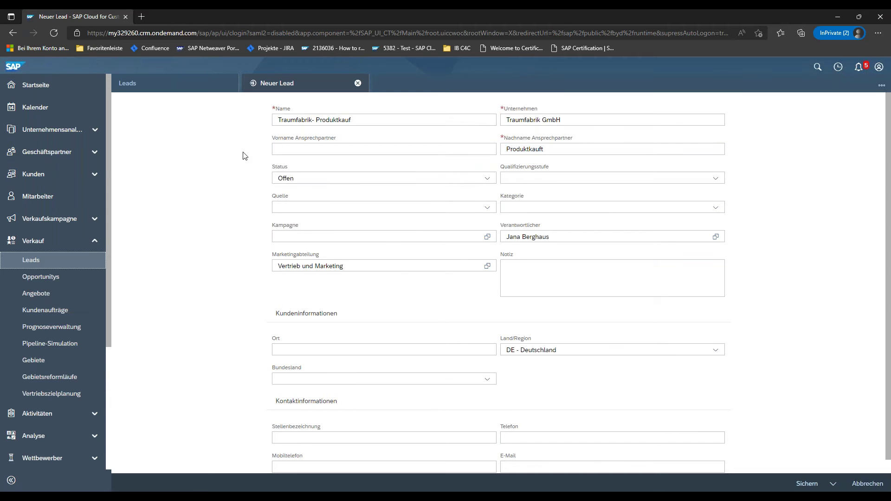
pyautogui.doubleClick(508, 149)
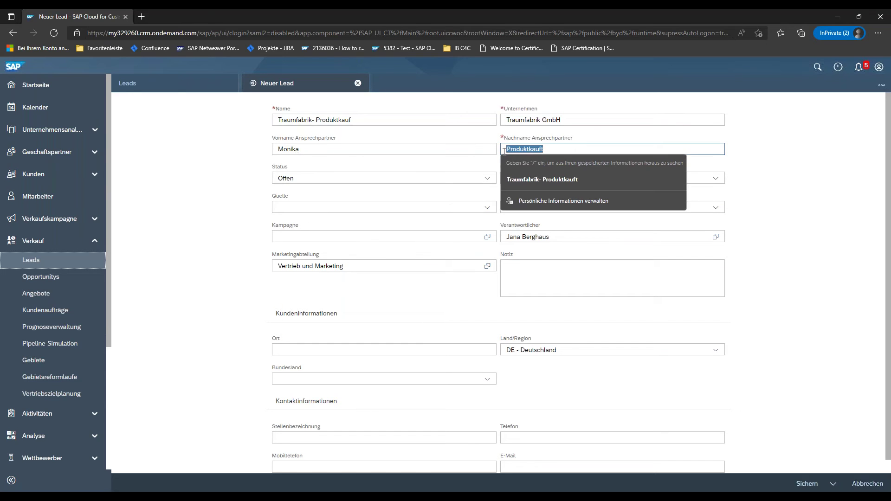
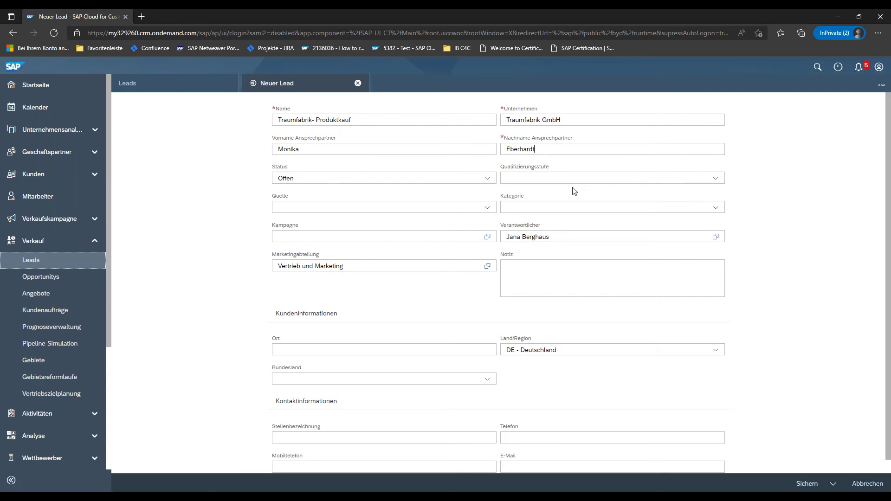
pyautogui.click(722, 182)
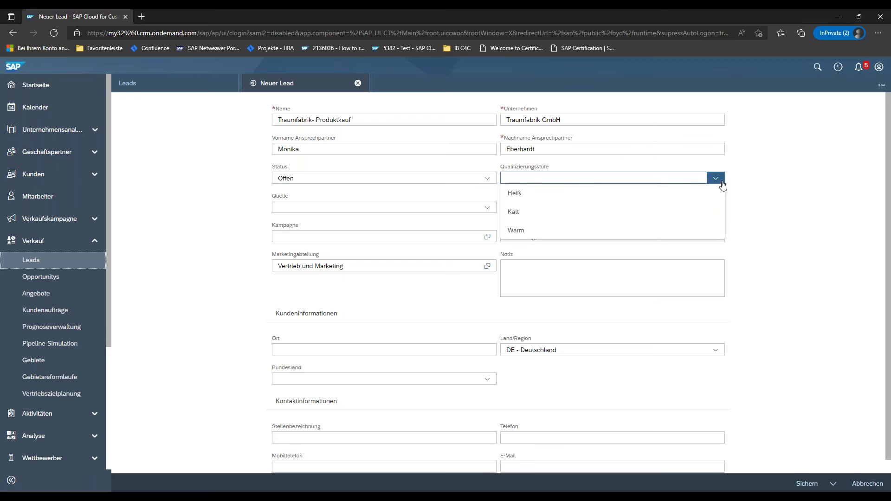
# - Set qualification level Warm, source Handelsmesse and the note 'Bitter nachfassen' on the lead
pyautogui.click(599, 229)
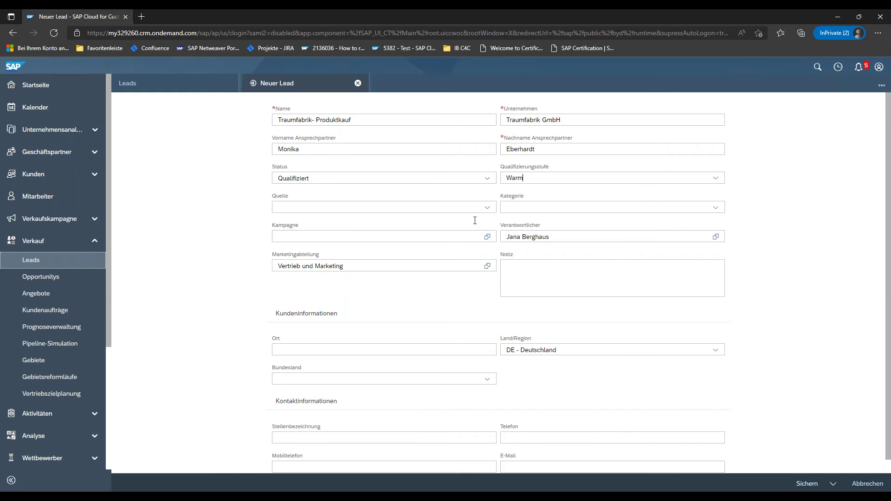
pyautogui.click(487, 208)
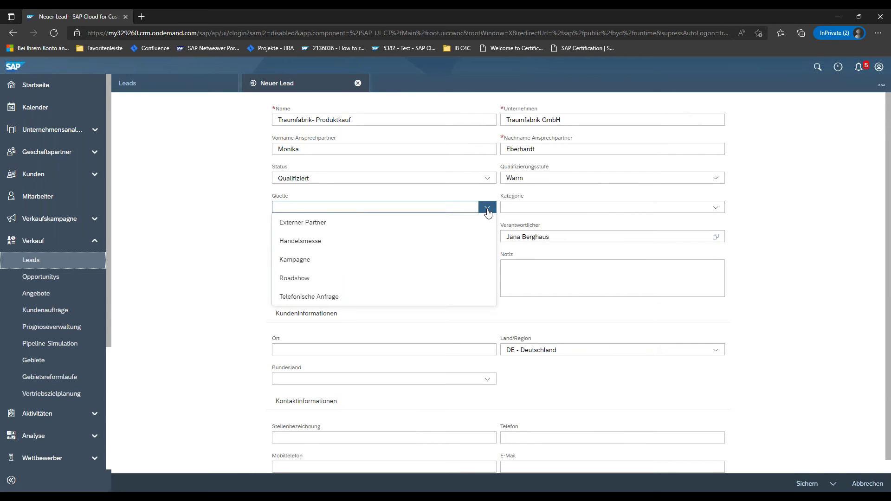
pyautogui.click(327, 246)
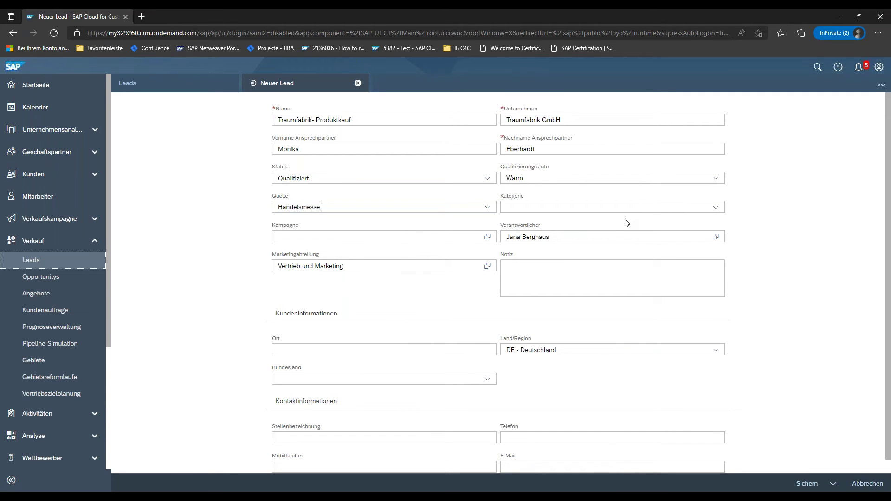
pyautogui.click(597, 271)
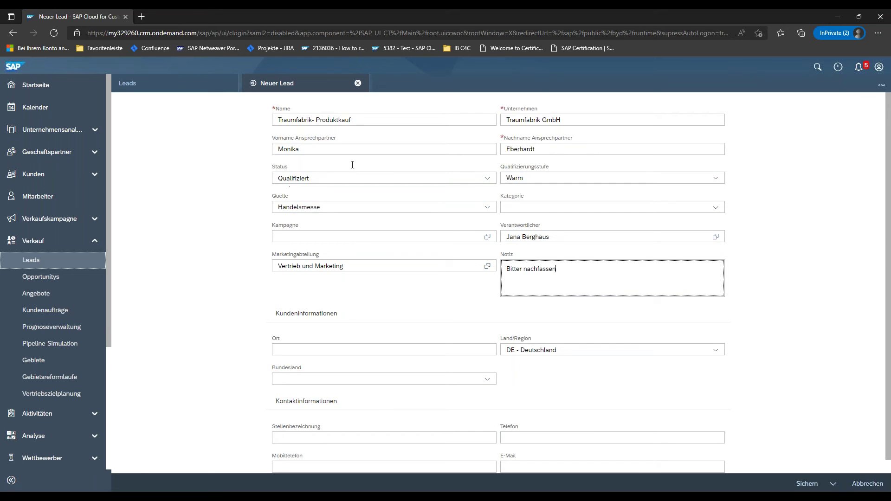
pyautogui.click(835, 485)
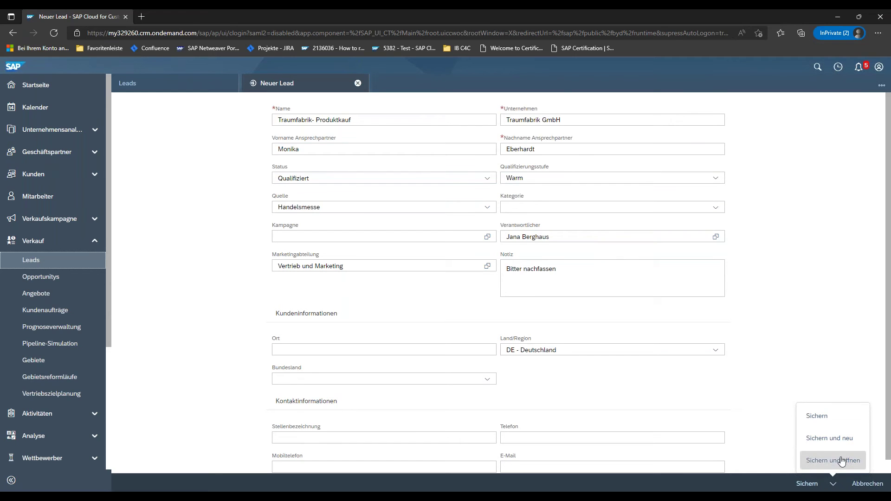
# - Save the lead and open the full detail page of lead 494, Traumfabrik- Produktkauft
pyautogui.click(818, 416)
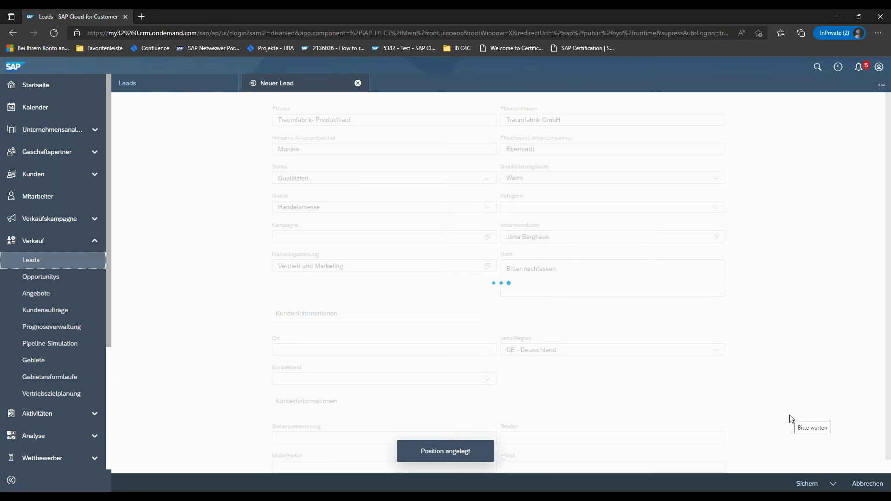
pyautogui.scroll(-3, 664, 365)
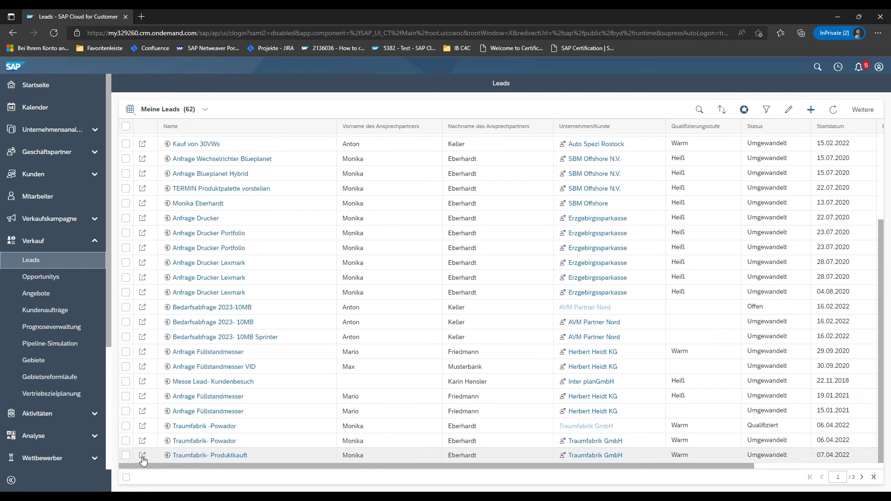
pyautogui.click(143, 457)
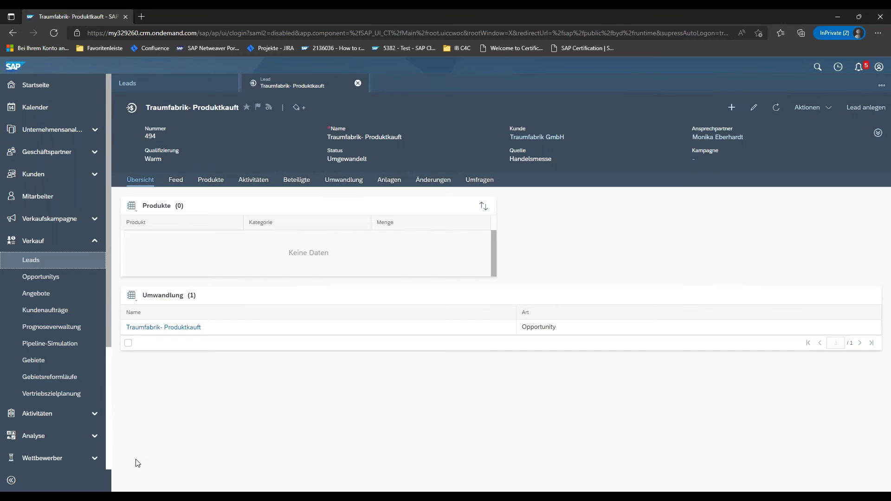
pyautogui.click(184, 84)
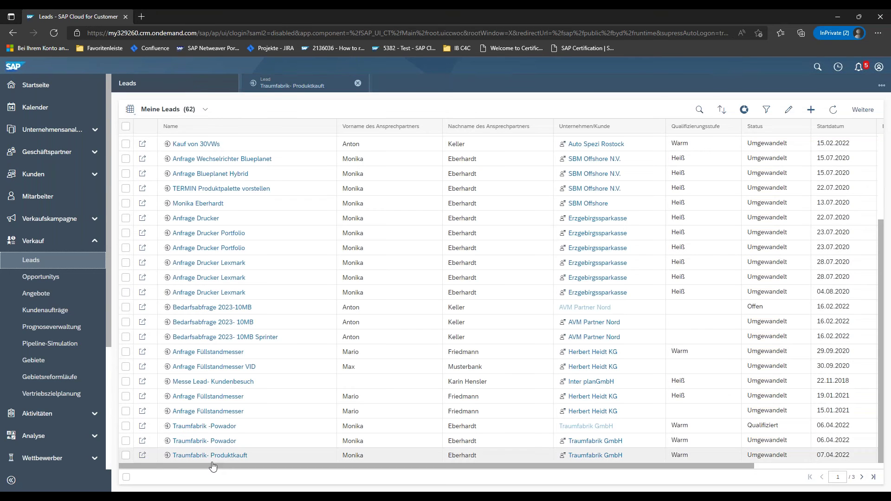
pyautogui.click(217, 460)
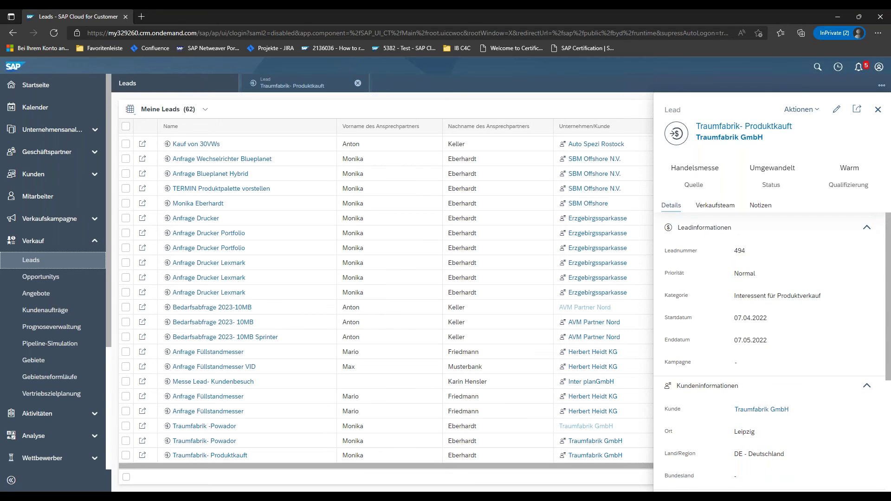
pyautogui.click(858, 111)
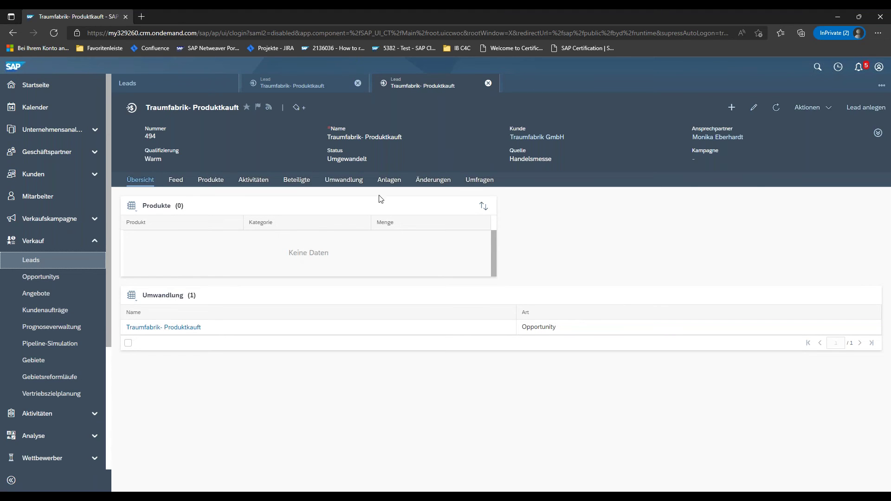
# - Expand lead 494's header, view its activities and refresh the Telefonate list
pyautogui.click(882, 135)
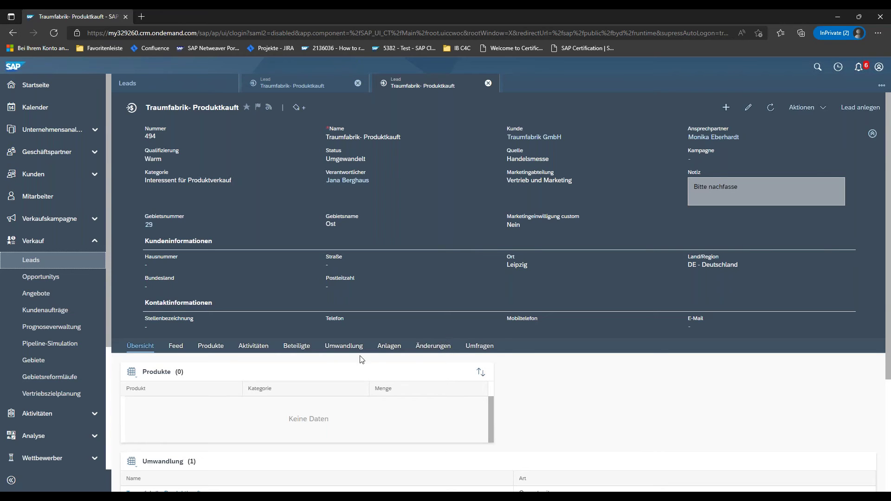
pyautogui.click(252, 347)
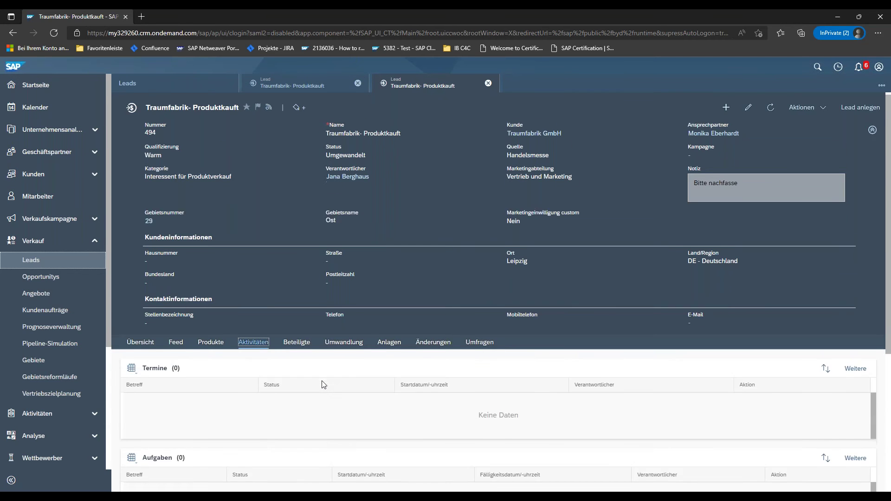
pyautogui.scroll(-3, 325, 383)
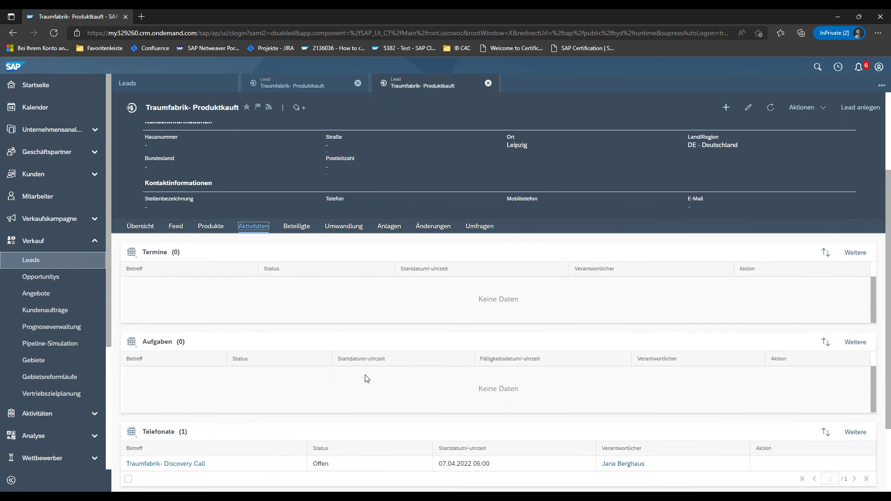
pyautogui.click(855, 433)
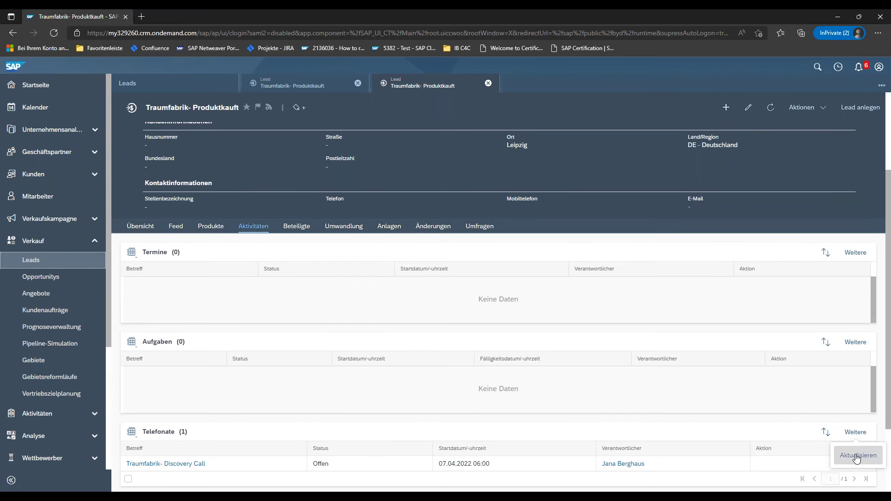
pyautogui.click(857, 457)
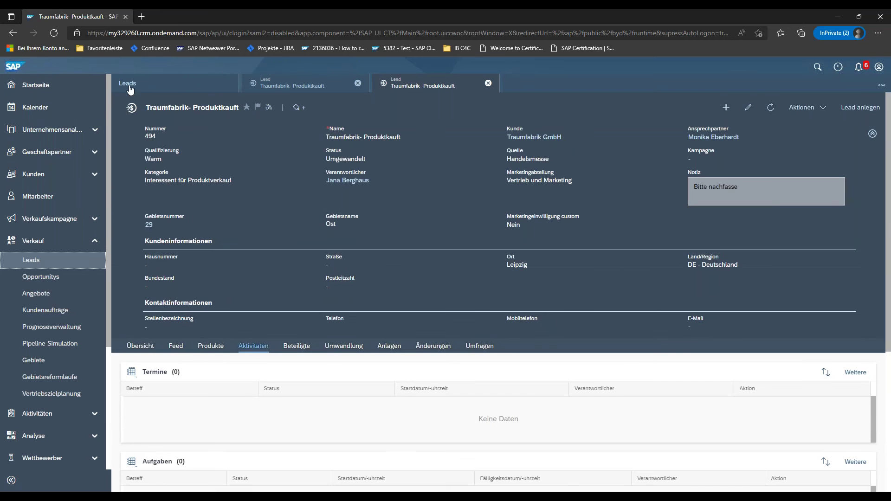
# - Search the Leads list for 'Traumfab' and open qualified lead 495 in a new tab
pyautogui.click(130, 88)
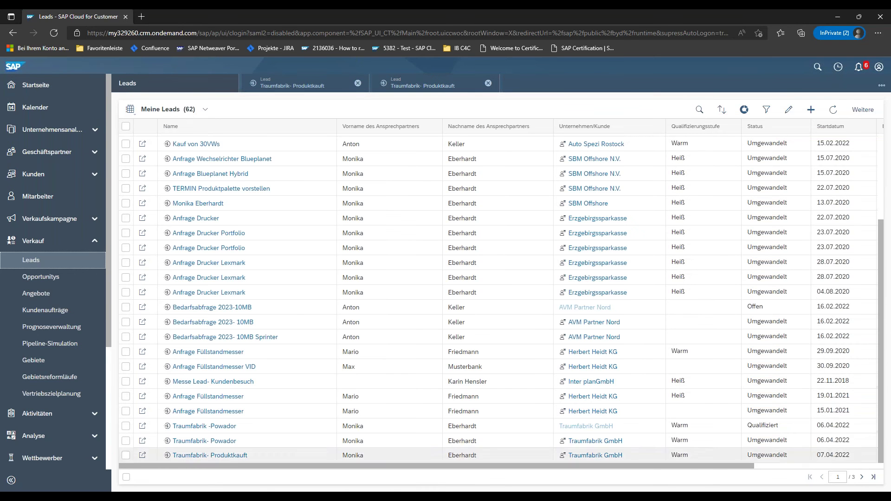
pyautogui.click(874, 478)
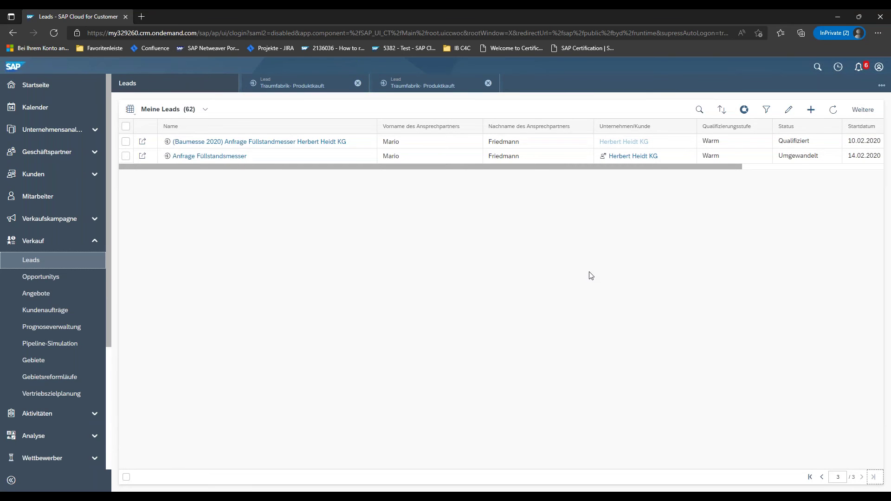
pyautogui.click(699, 110)
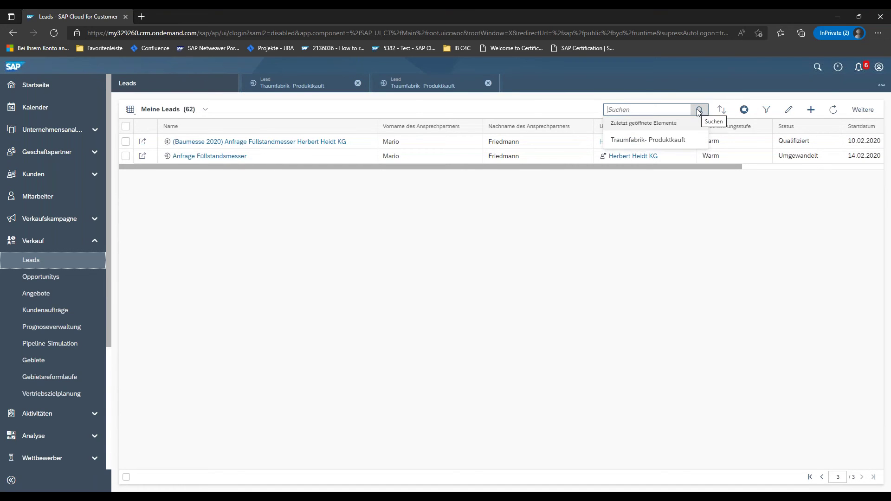
pyautogui.write('Traum')
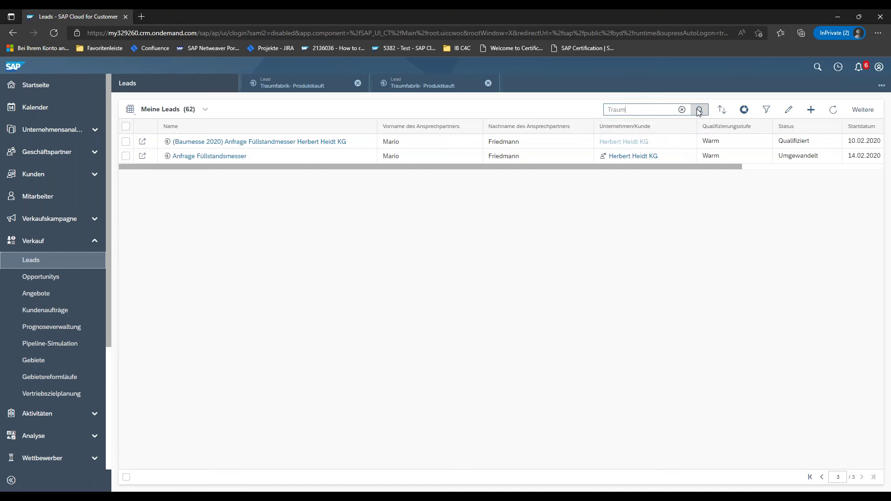
pyautogui.write('fabrik')
pyautogui.click(700, 110)
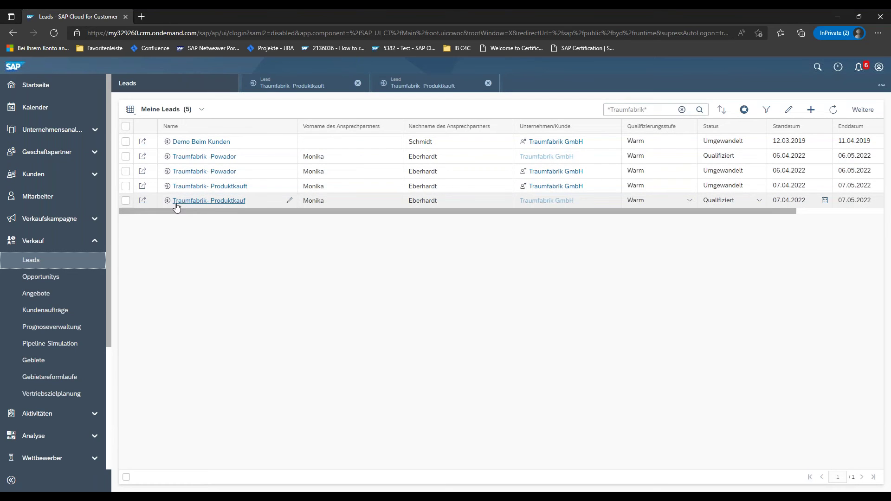
pyautogui.click(144, 203)
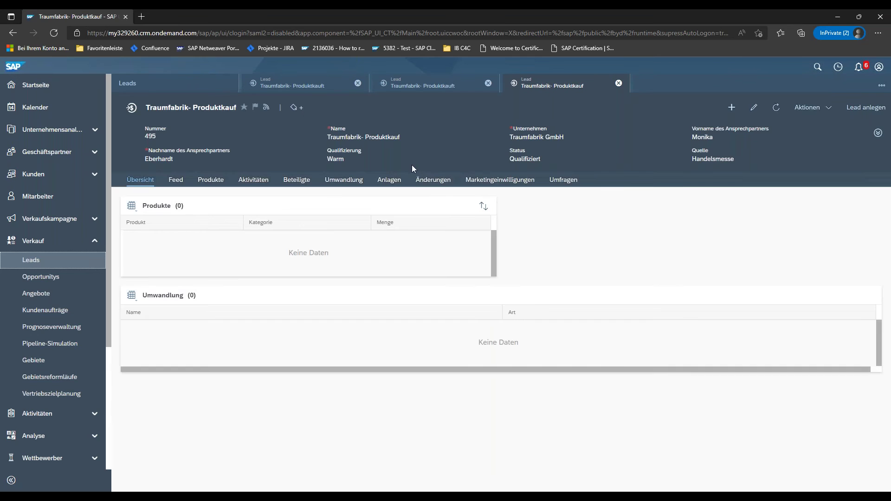
# - Draft a new phone call from the lead's Aktivitäten, starting 07.04.2022 at 08:30
pyautogui.click(878, 133)
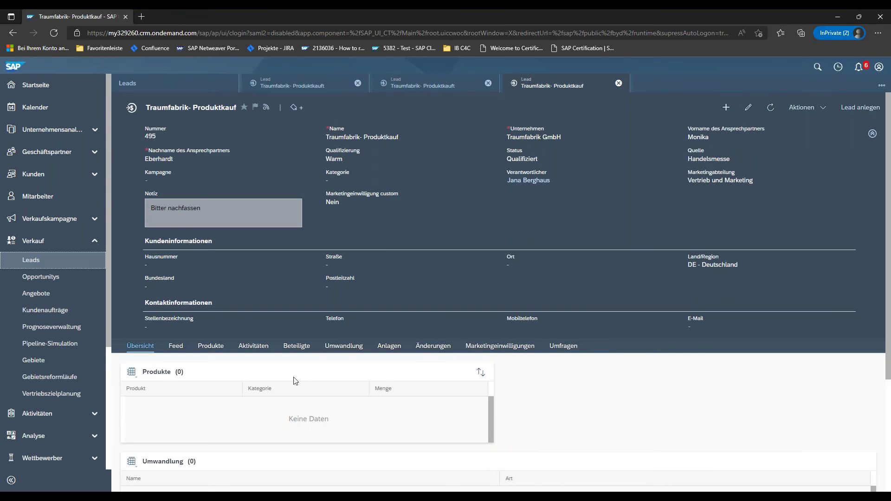
pyautogui.click(248, 346)
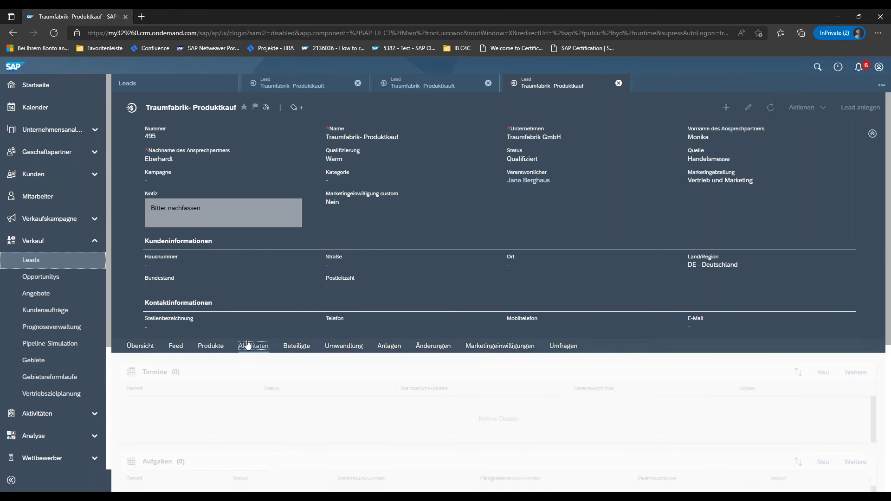
pyautogui.scroll(-4, 511, 362)
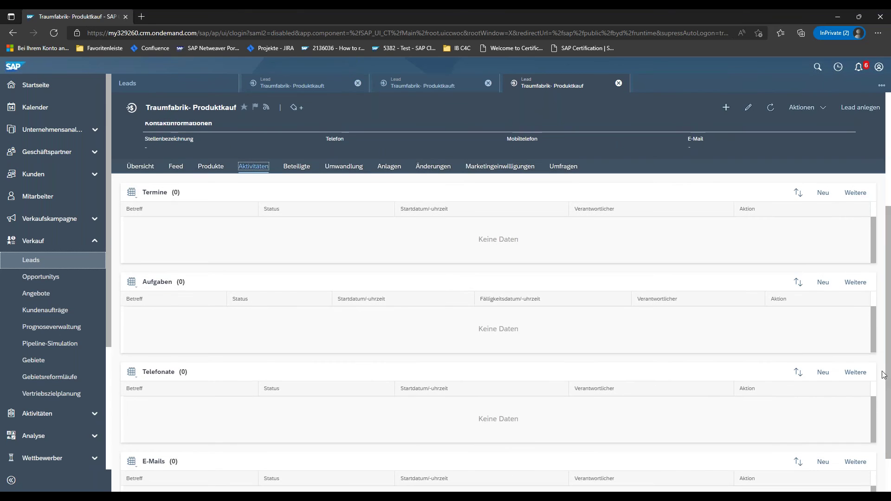
pyautogui.click(824, 376)
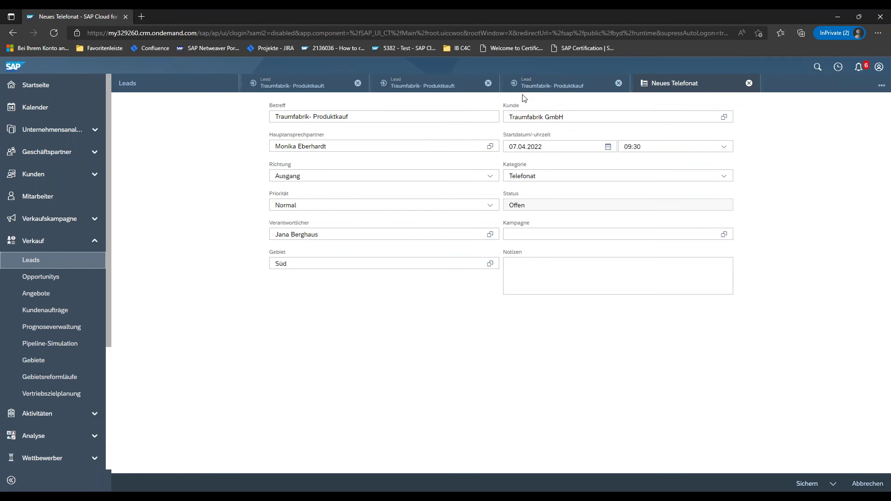
pyautogui.click(724, 147)
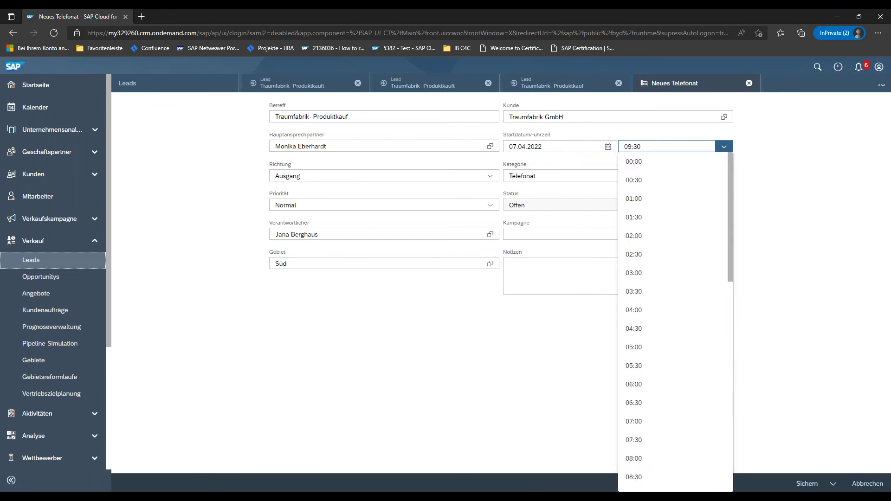
pyautogui.scroll(1, 667, 191)
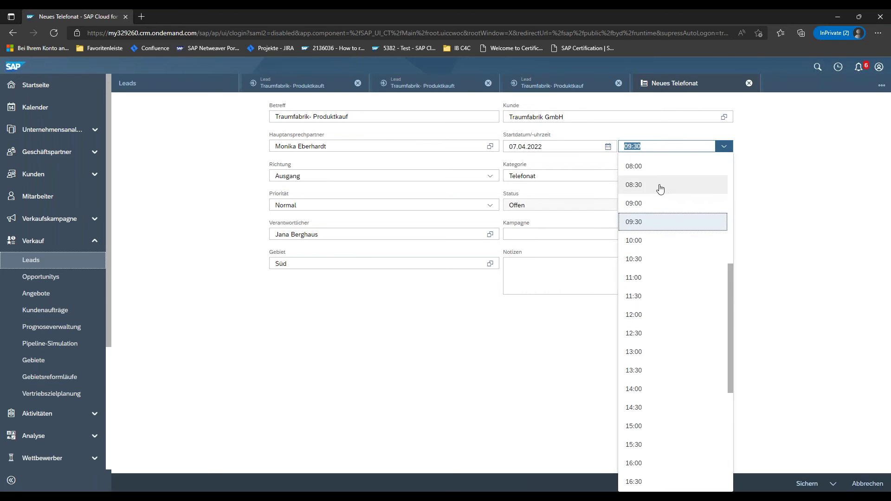
pyautogui.click(661, 186)
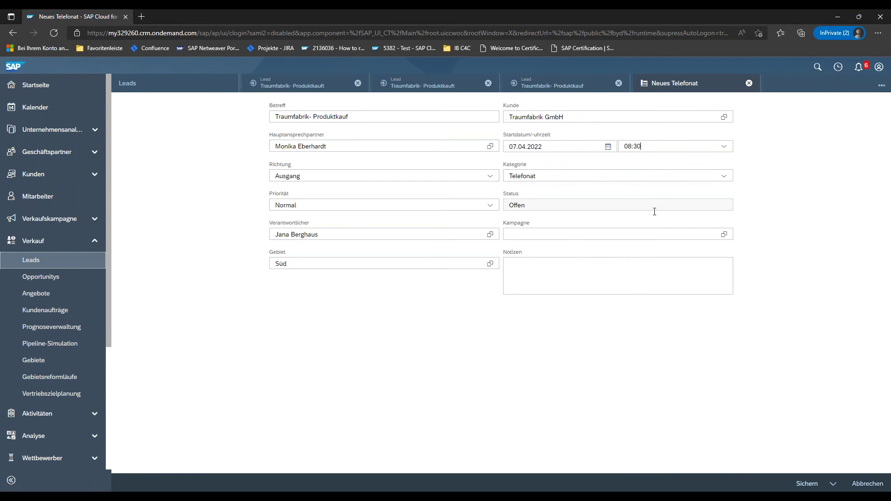
# - Save the phone call and check it appears in lead 495's Telefonate table
pyautogui.click(810, 484)
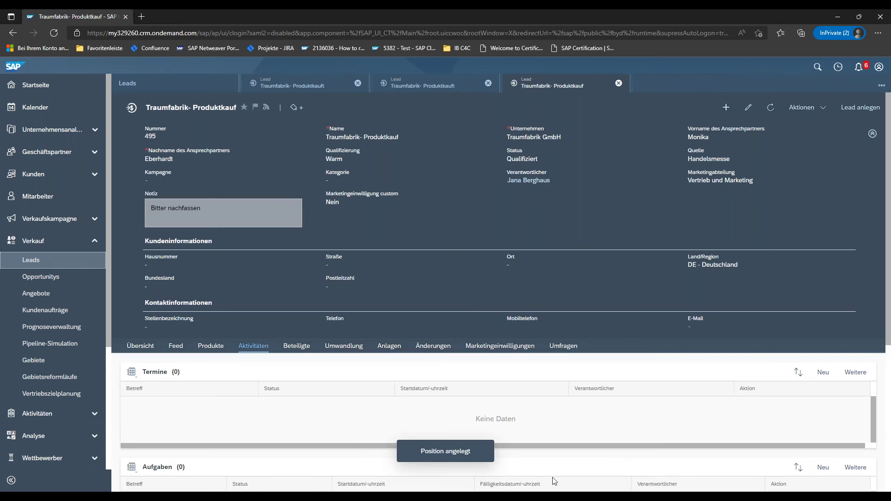
pyautogui.scroll(-3, 385, 470)
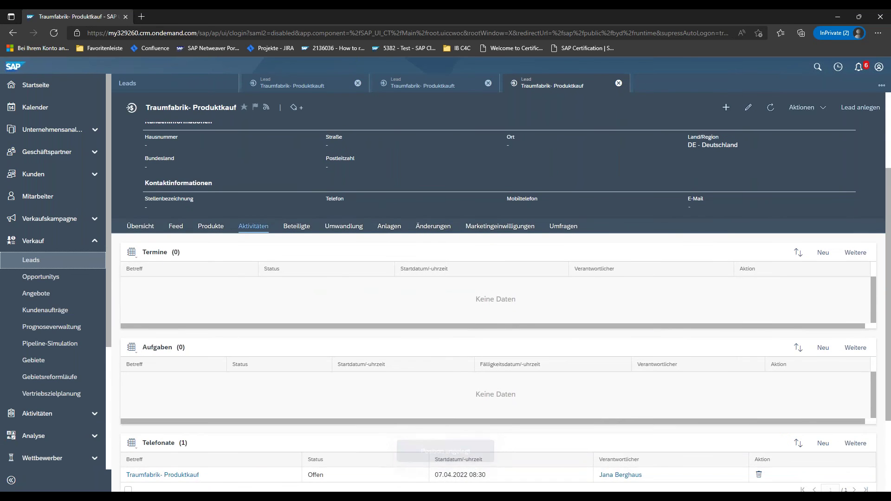
pyautogui.scroll(-1, 279, 478)
pyautogui.scroll(-2, 279, 477)
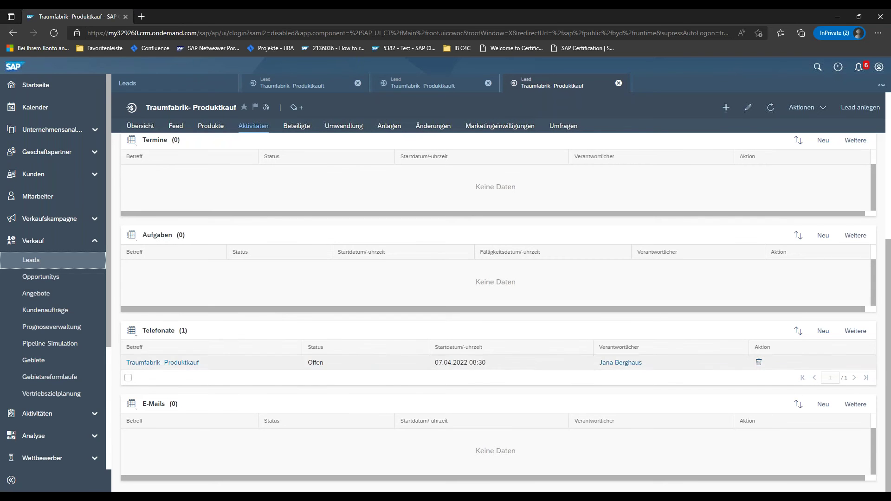
pyautogui.scroll(2, 401, 419)
pyautogui.scroll(1, 401, 419)
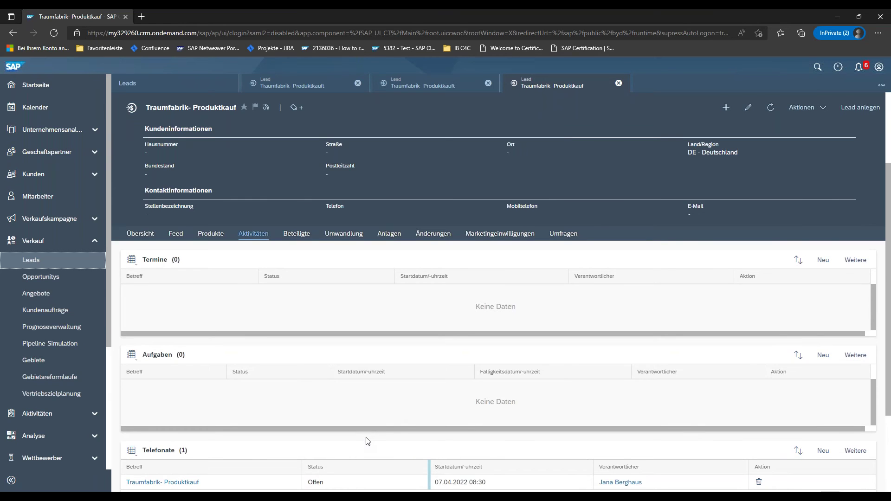
pyautogui.scroll(2, 367, 440)
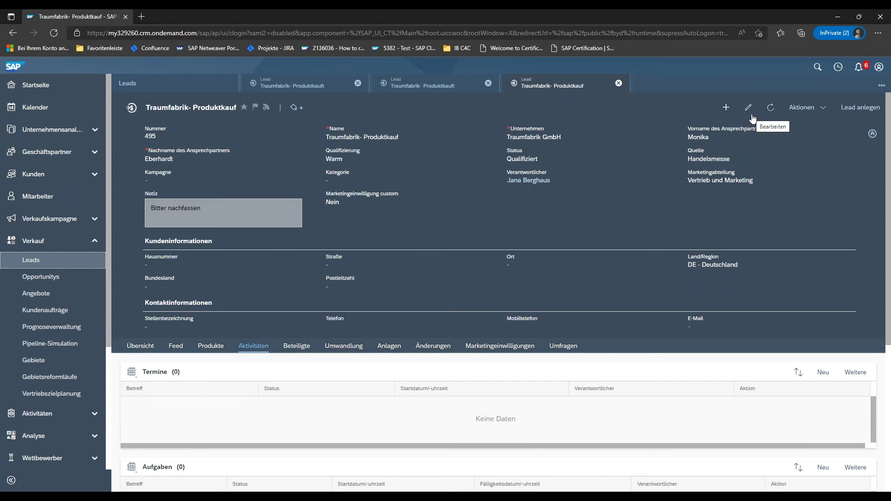
# - Choose In Opportunity umwandeln from the lead's Aktionen menu
pyautogui.click(814, 109)
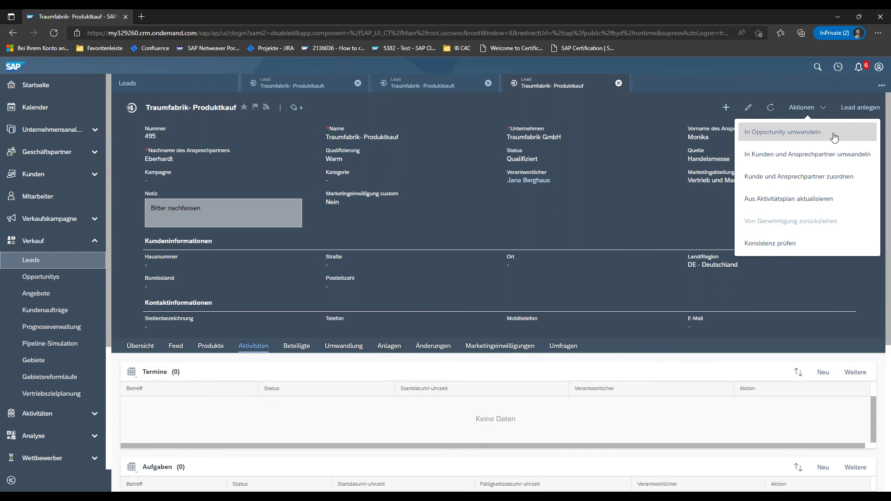
pyautogui.click(835, 135)
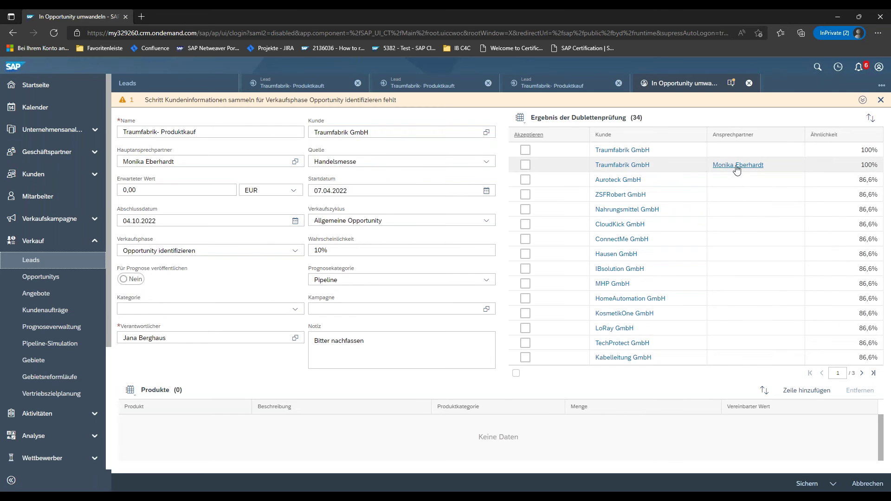
# - Accept the Traumfabrik GmbH match, set expected value 10.000 EUR, keep phase Opportunity identifizieren, then save and open
pyautogui.click(525, 165)
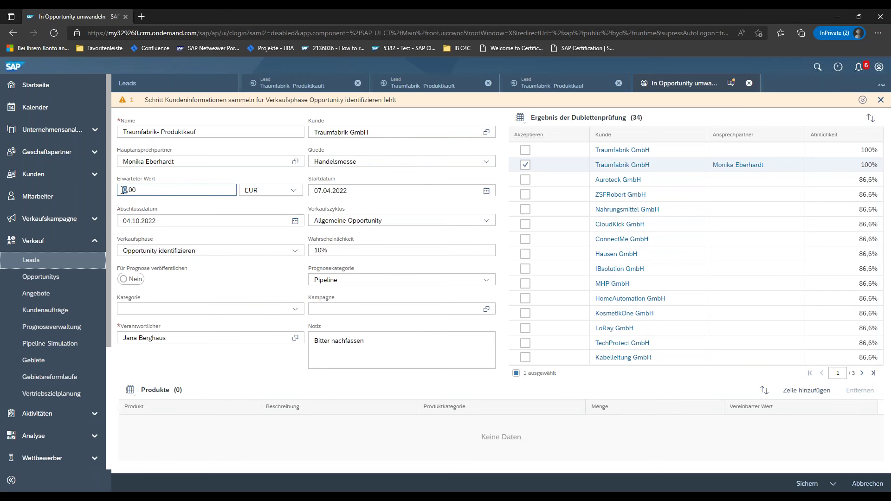
pyautogui.write('10000')
pyautogui.click(299, 252)
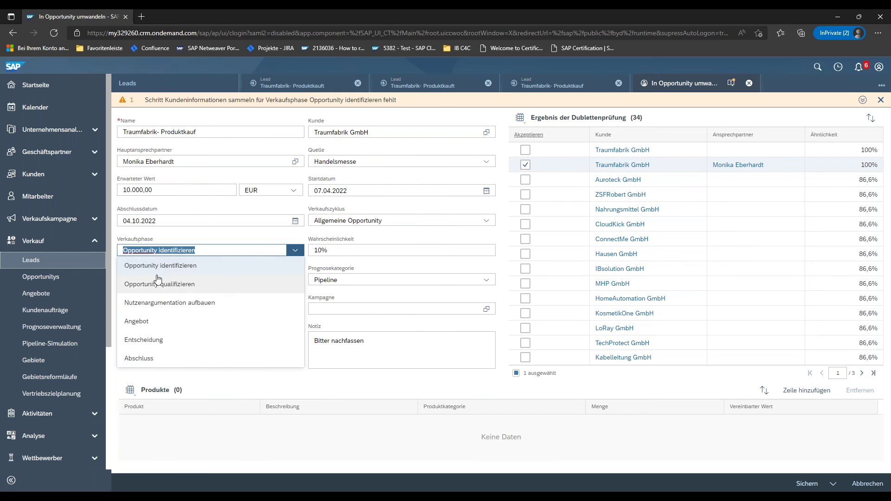
pyautogui.click(237, 271)
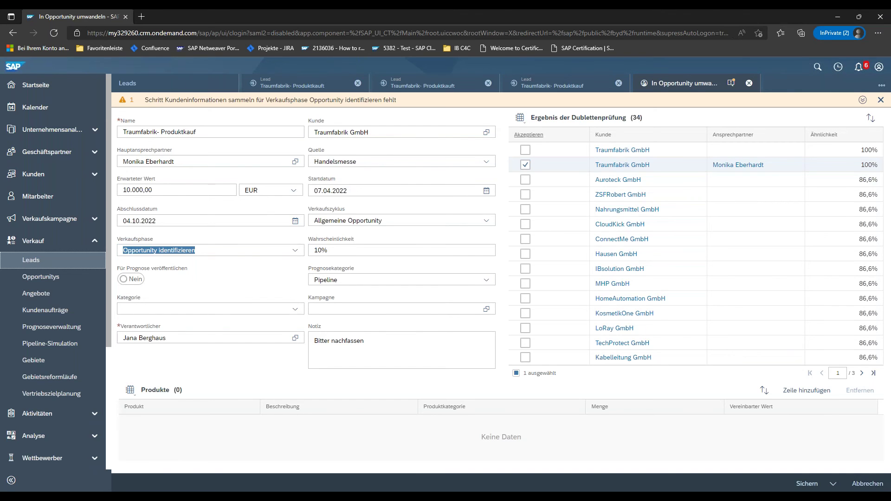
pyautogui.click(834, 486)
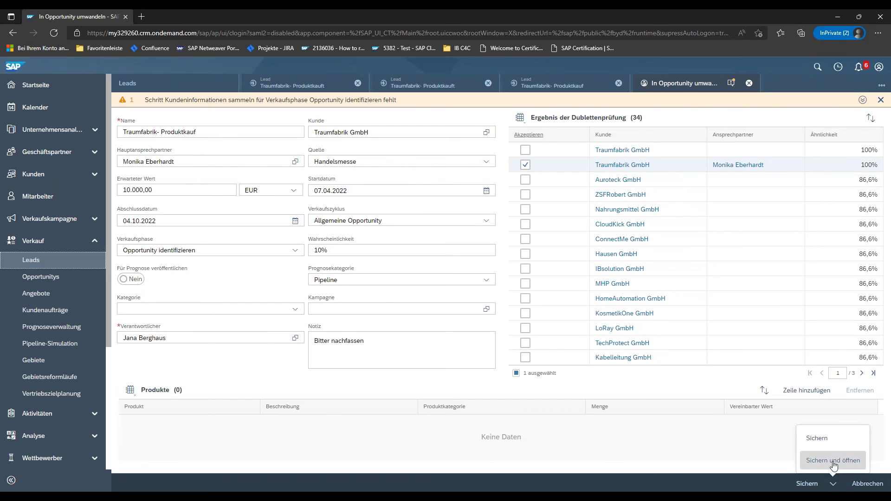
pyautogui.click(833, 464)
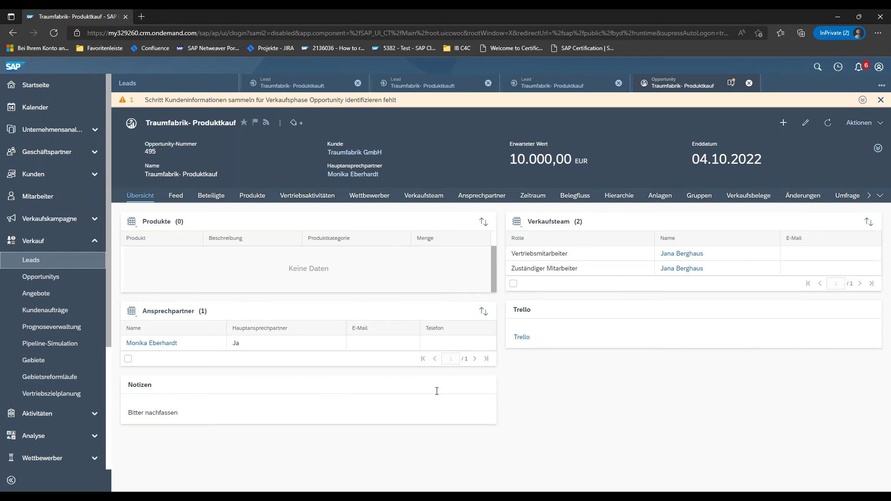
# - Expand opportunity 495's header and view its Vertriebsaktivitäten with the activity advisor
pyautogui.click(879, 148)
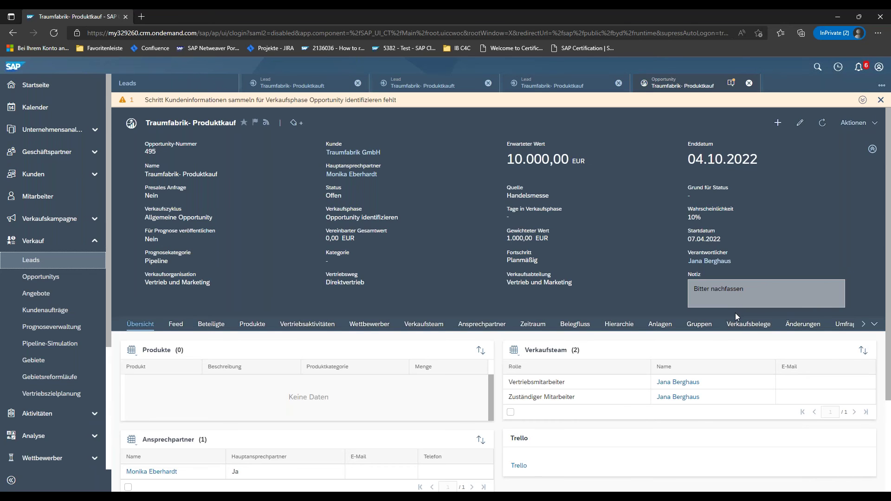
pyautogui.scroll(-1, 739, 305)
pyautogui.scroll(1, 739, 306)
pyautogui.click(306, 329)
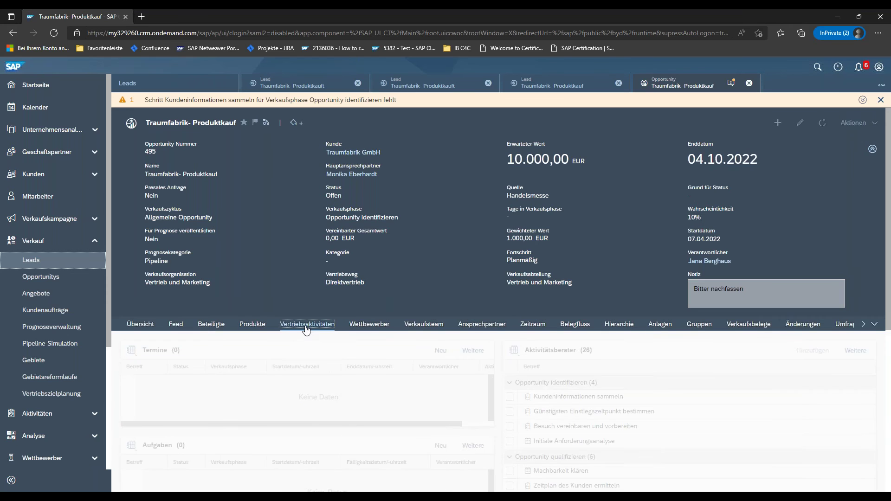
pyautogui.scroll(-3, 642, 301)
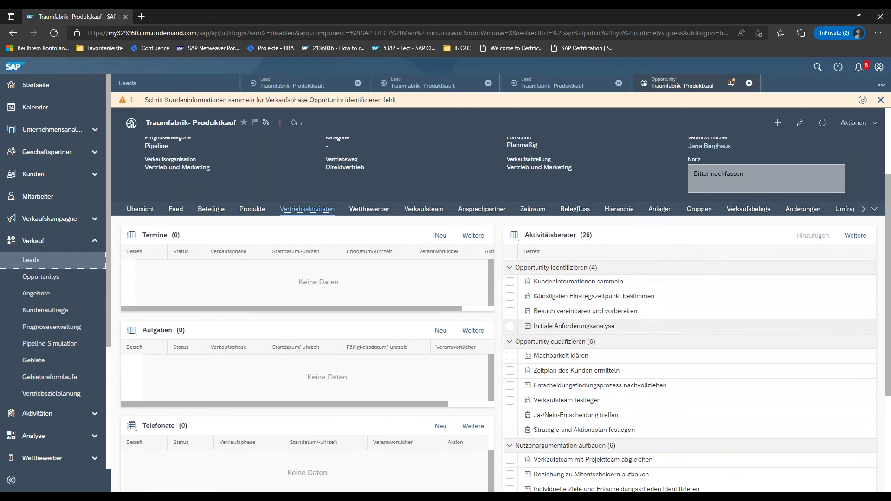
# - Add Initiale Anforderungsanalyse from the activity advisor as an appointment on 07.04.2022, 09:30–10:00
pyautogui.scroll(-1, 698, 358)
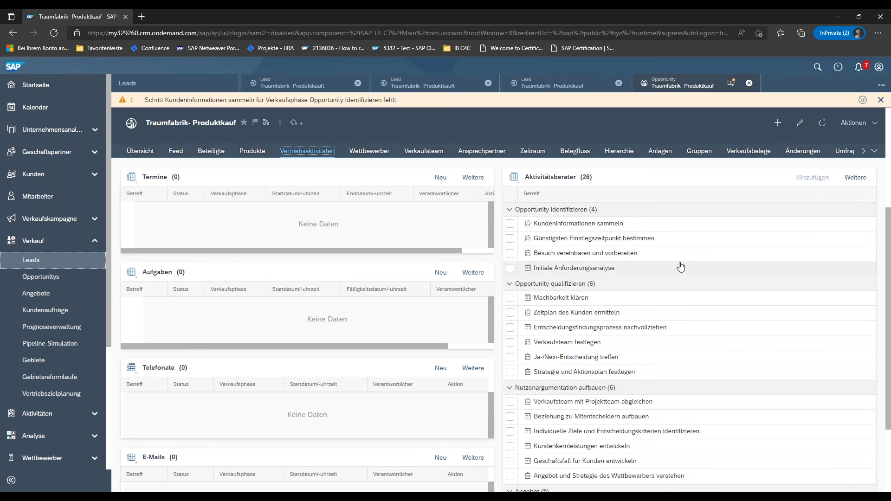
pyautogui.scroll(2, 681, 265)
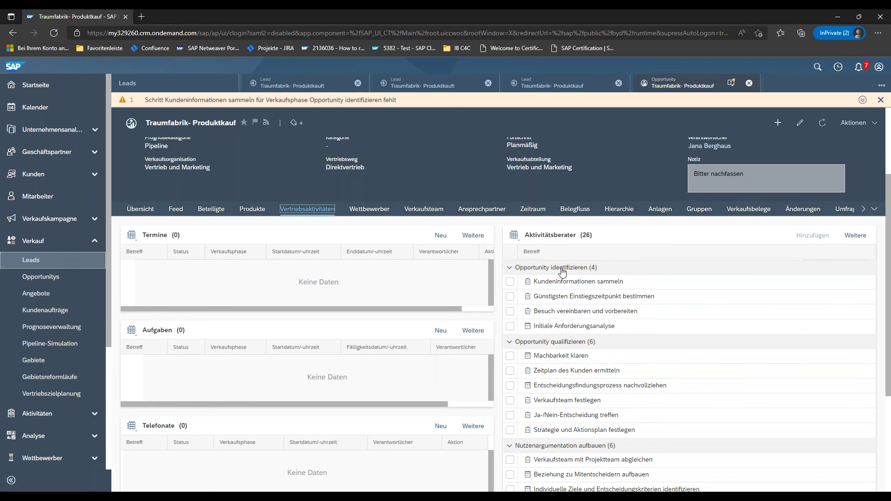
pyautogui.click(511, 327)
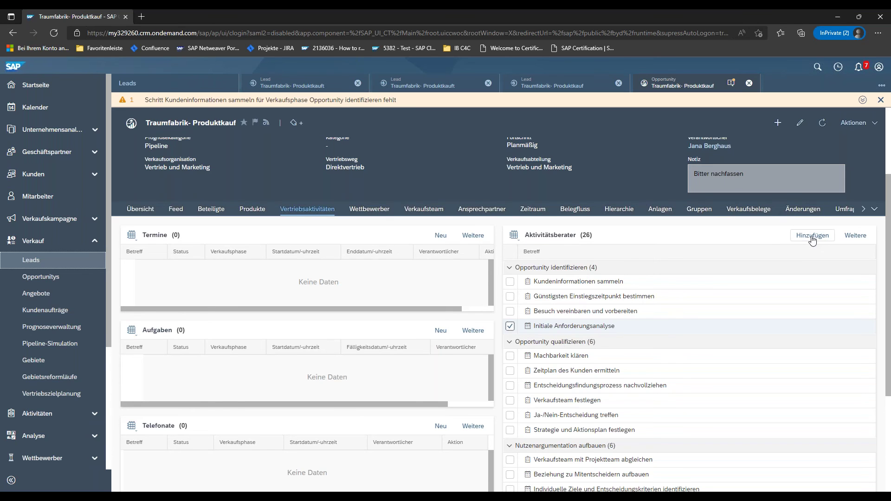
pyautogui.click(812, 236)
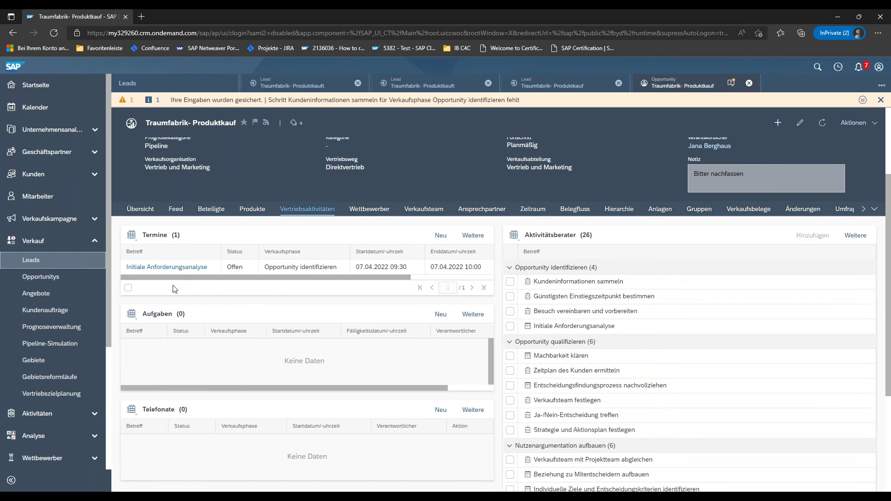
pyautogui.scroll(3, 181, 290)
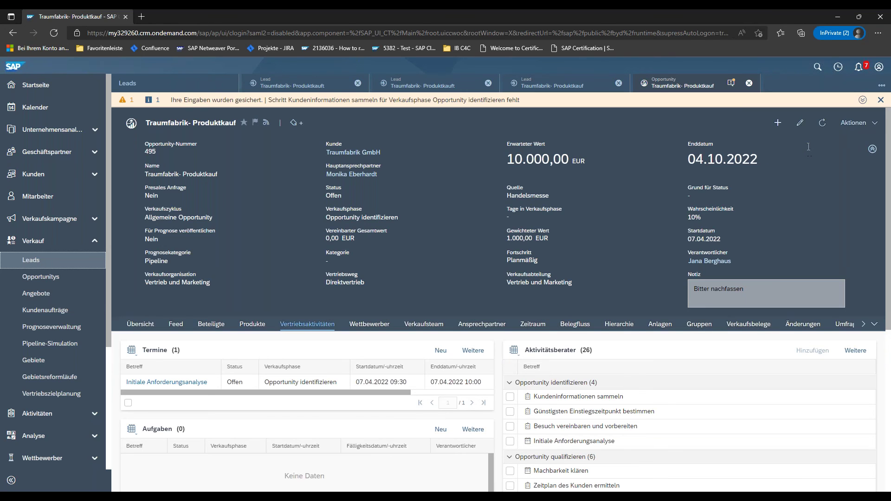
# - Change the sales phase to Opportunity qualifizieren (20% probability) and save the opportunity
pyautogui.click(801, 126)
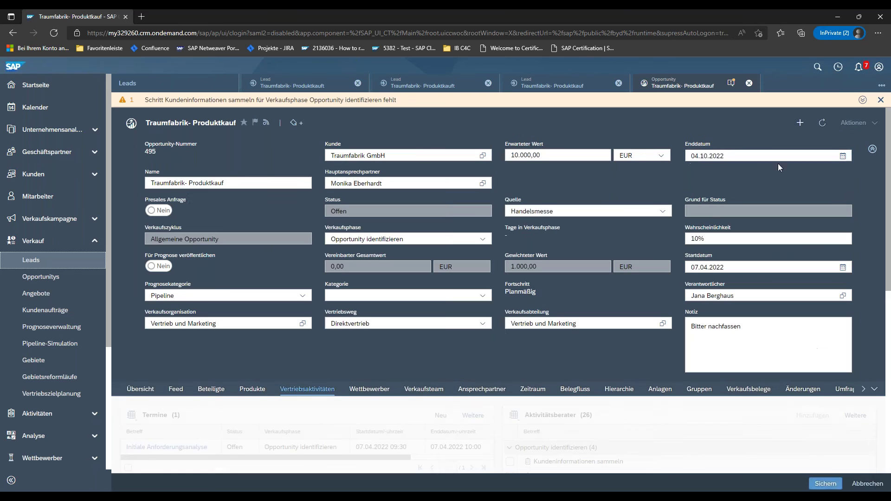
pyautogui.click(483, 239)
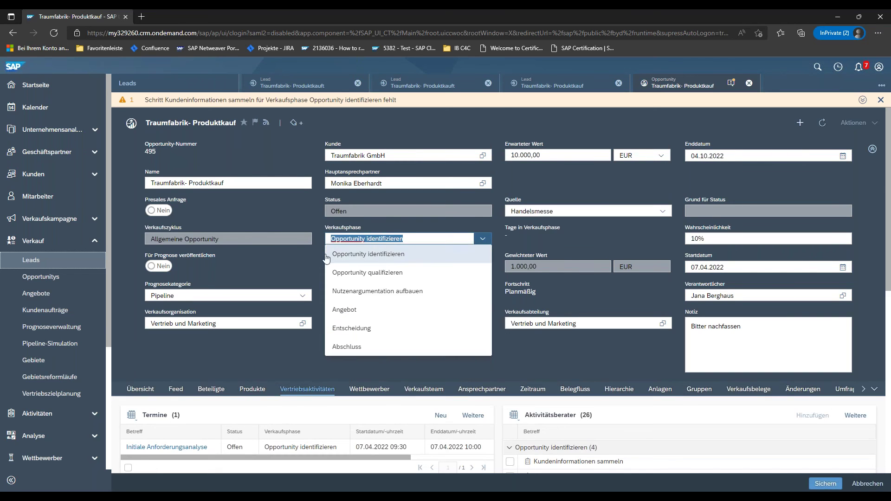
pyautogui.click(384, 276)
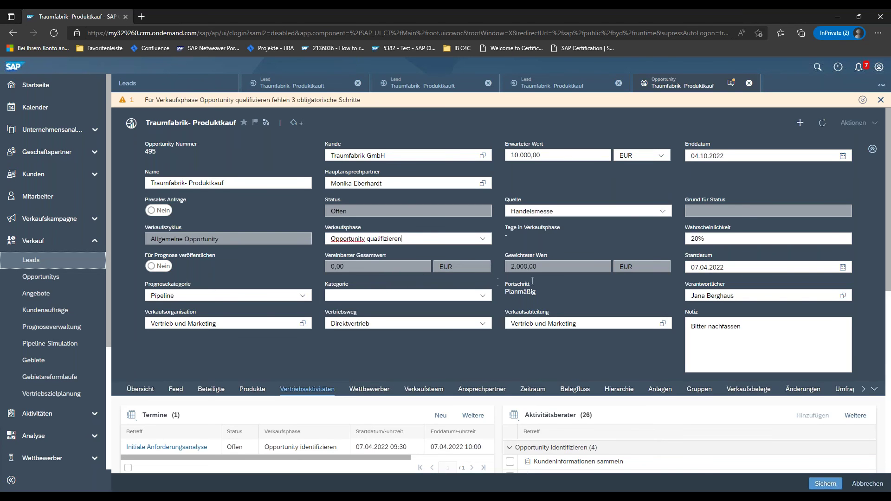
pyautogui.scroll(-1, 557, 277)
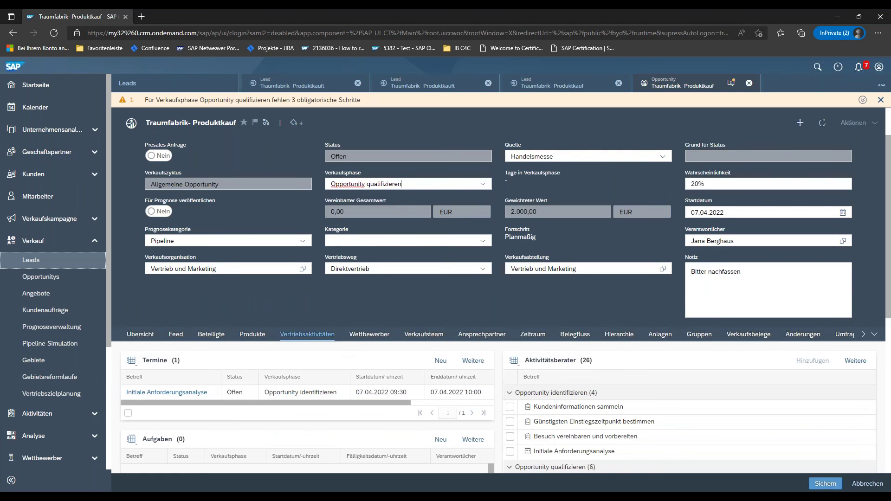
pyautogui.click(826, 484)
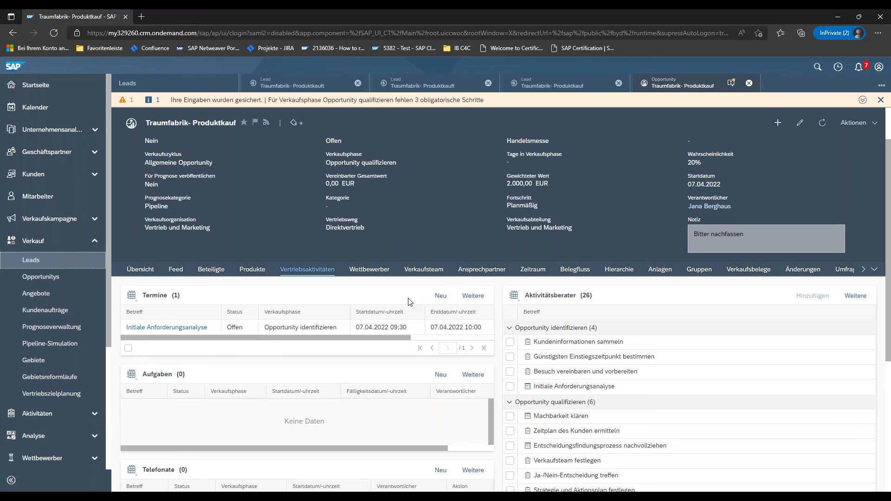
# - Pick Powador 72.0 TL3 from the product catalogue as a new opportunity product line
pyautogui.click(248, 272)
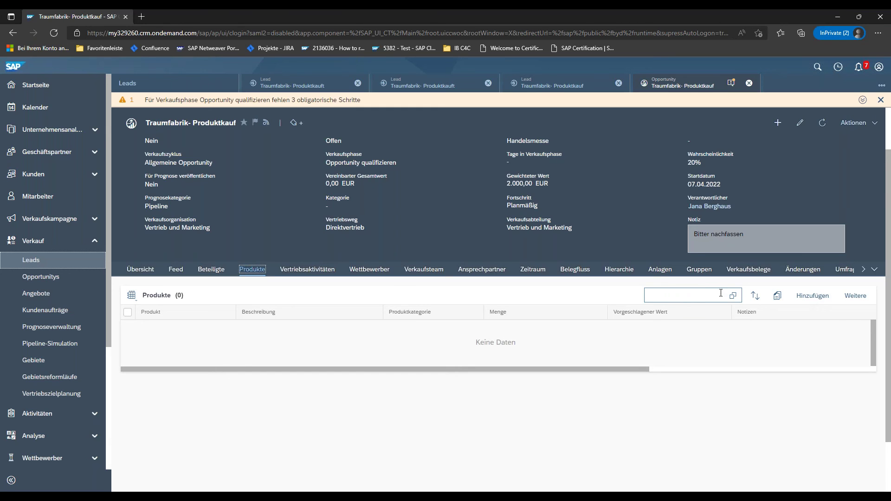
pyautogui.click(813, 297)
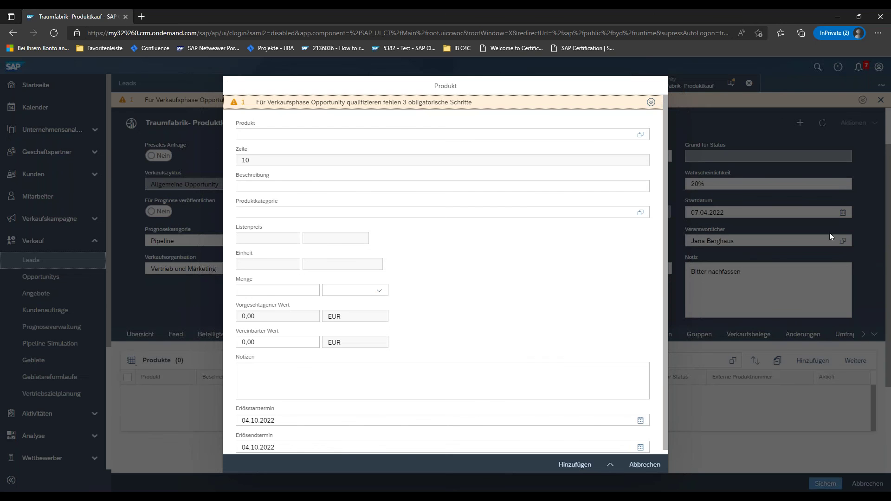
pyautogui.click(393, 134)
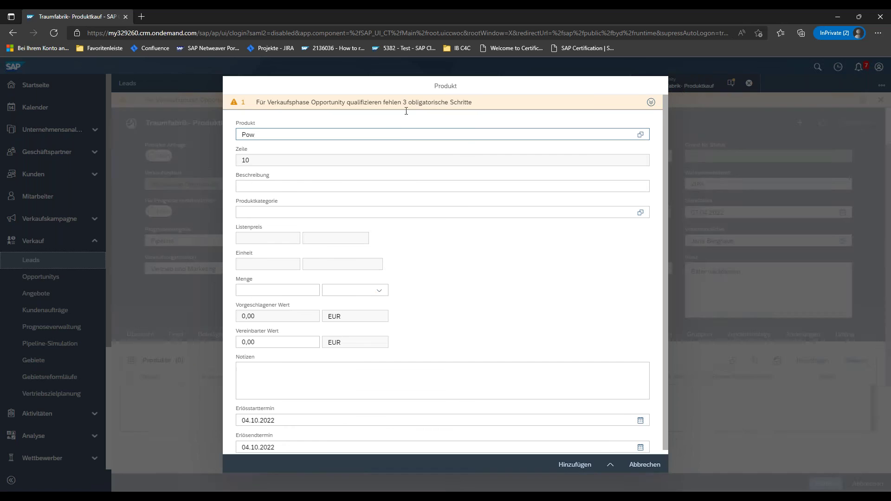
pyautogui.click(641, 134)
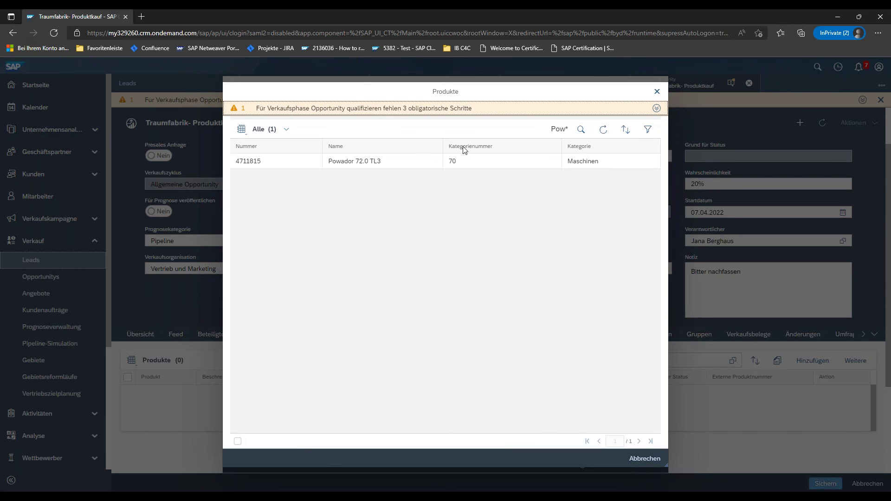
pyautogui.click(306, 157)
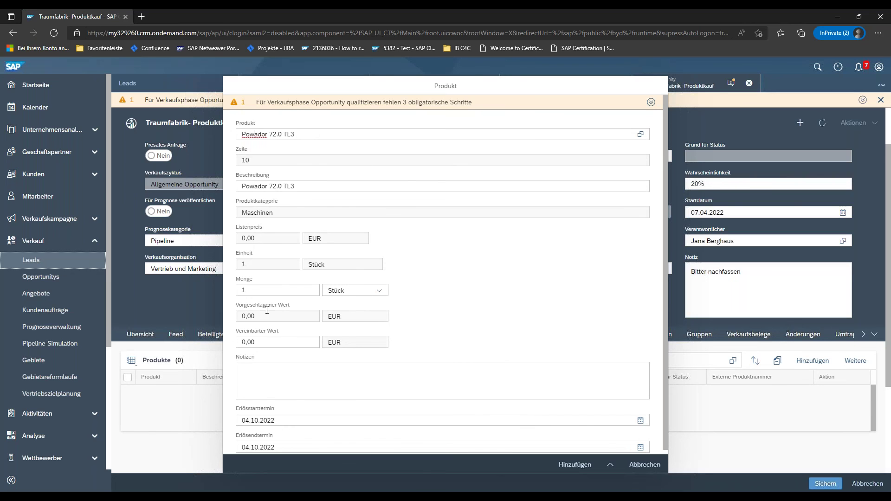
# - Give the Powador 72.0 TL3 line quantity 2 and agreed value 8.000 EUR, and add it
pyautogui.doubleClick(243, 291)
pyautogui.write('2')
pyautogui.click(245, 343)
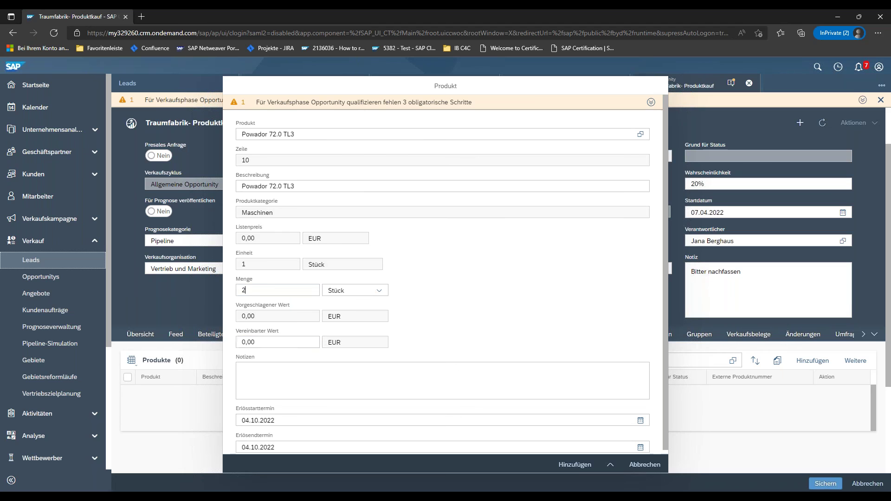
pyautogui.doubleClick(245, 342)
pyautogui.write('8.0')
pyautogui.write('00')
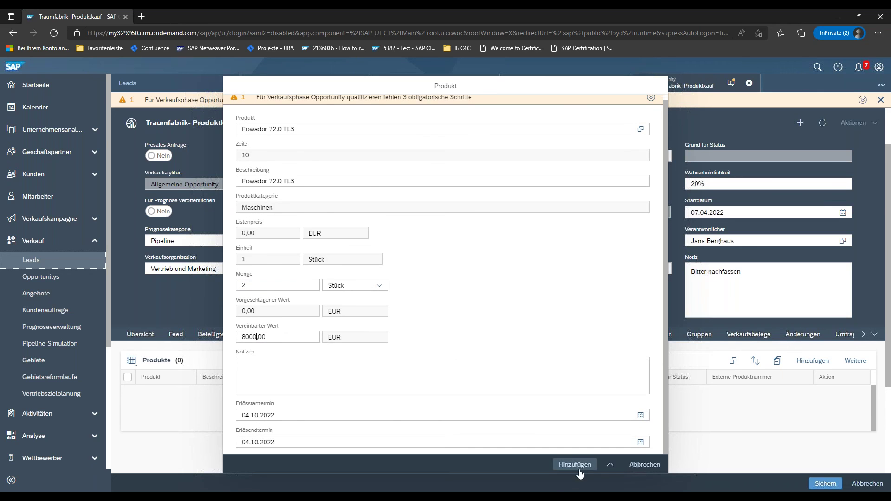
pyautogui.click(578, 466)
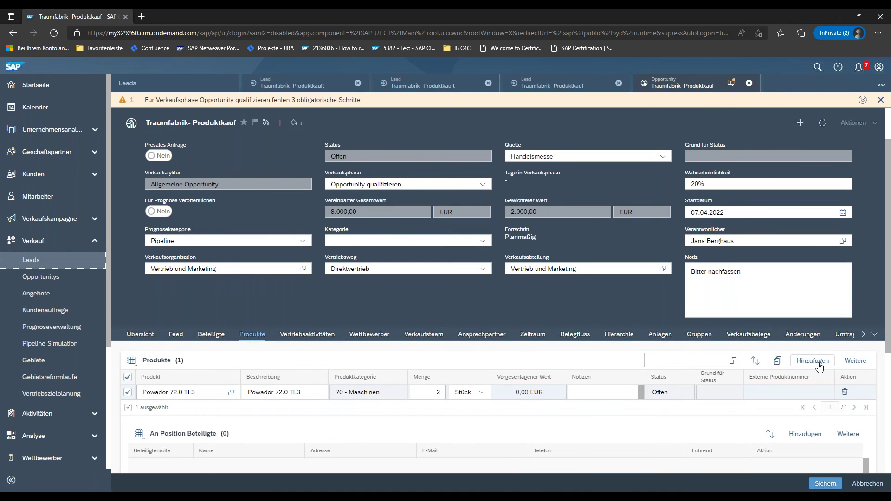
pyautogui.click(818, 362)
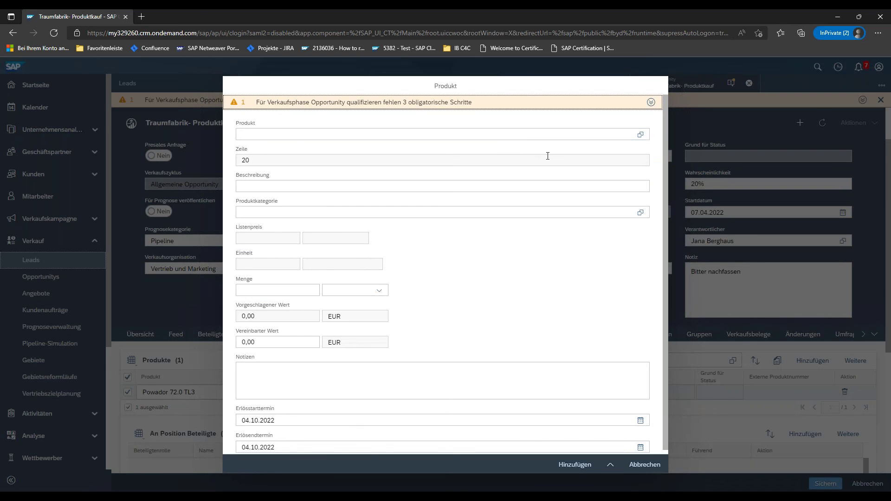
# - Add Wartung / Installation with quantity 3 and save, bringing the agreed total to 11.000,00 EUR
pyautogui.click(526, 135)
pyautogui.write('Wartun')
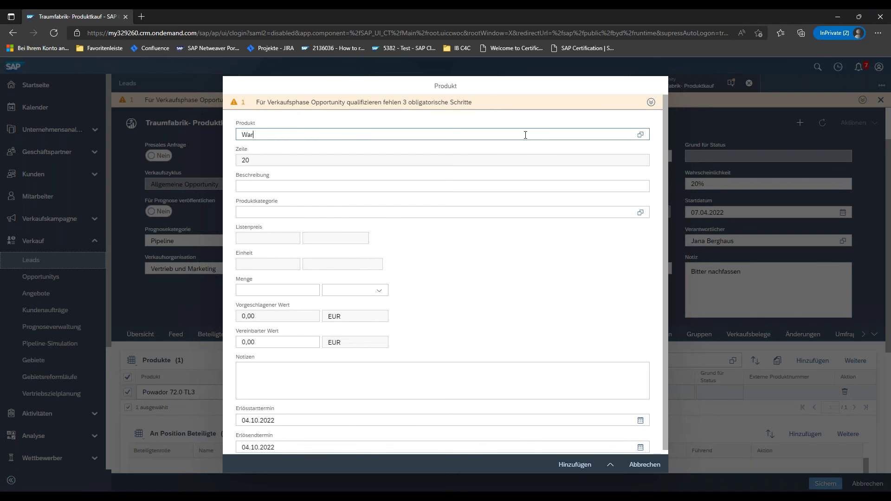
pyautogui.write('g ')
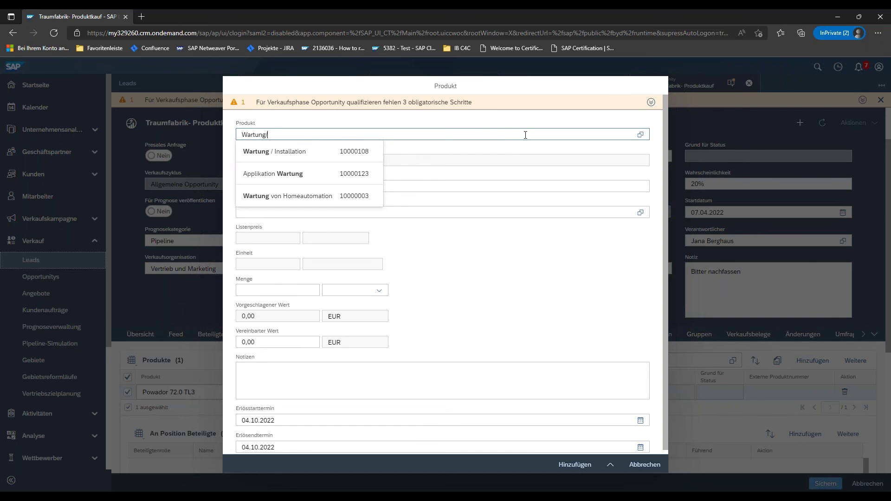
pyautogui.write('/')
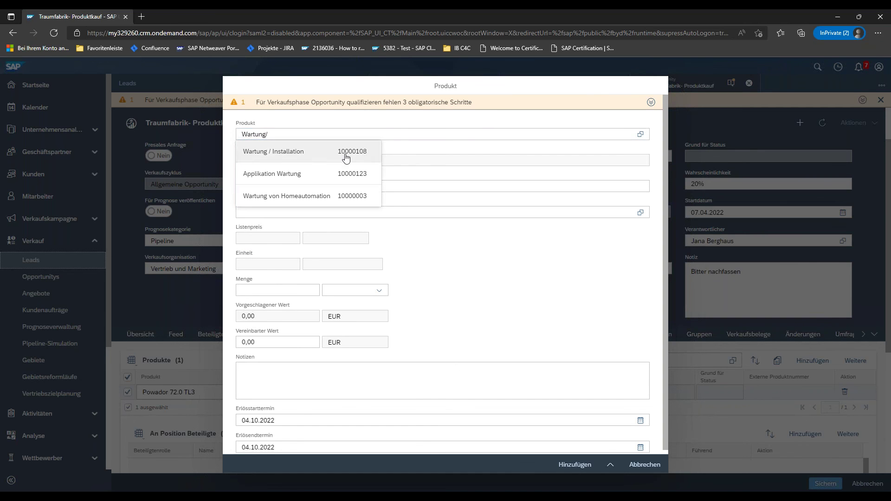
pyautogui.click(344, 153)
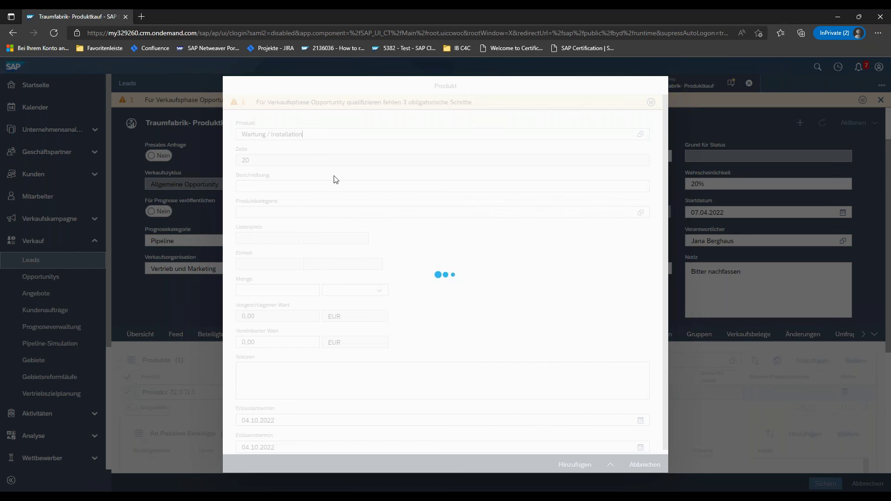
pyautogui.click(571, 460)
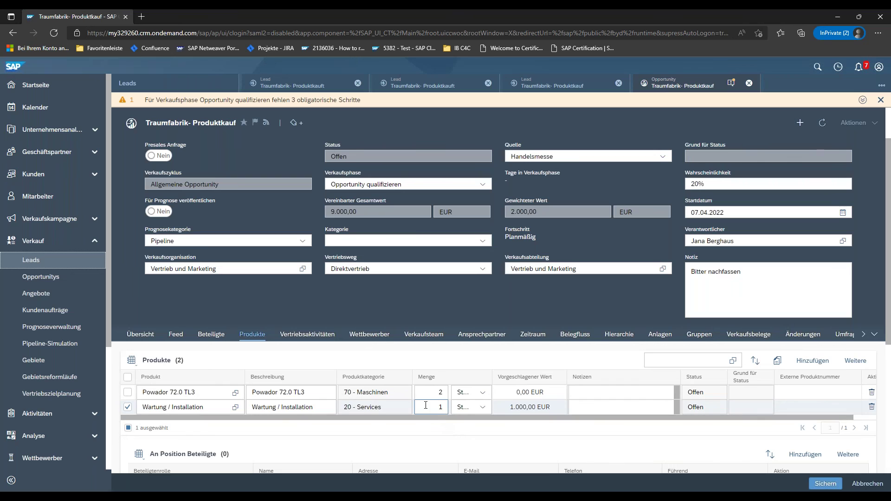
pyautogui.click(440, 407)
pyautogui.click(830, 484)
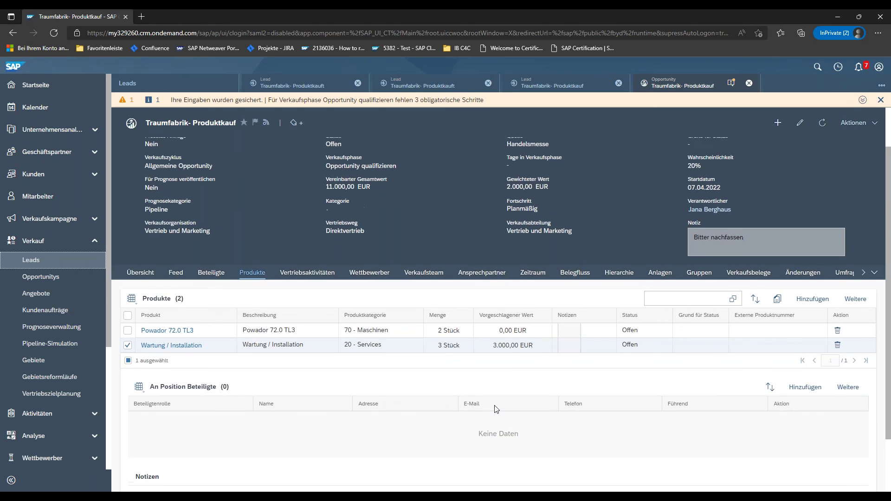
pyautogui.scroll(2, 496, 409)
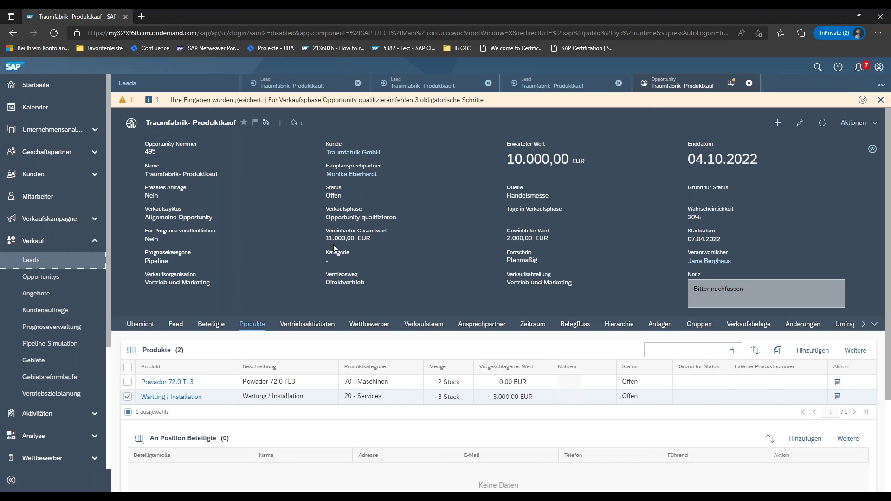
# - Move the opportunity to sales phase Angebot (60%, 6.000,00 EUR weighted) and save
pyautogui.click(335, 251)
pyautogui.click(800, 123)
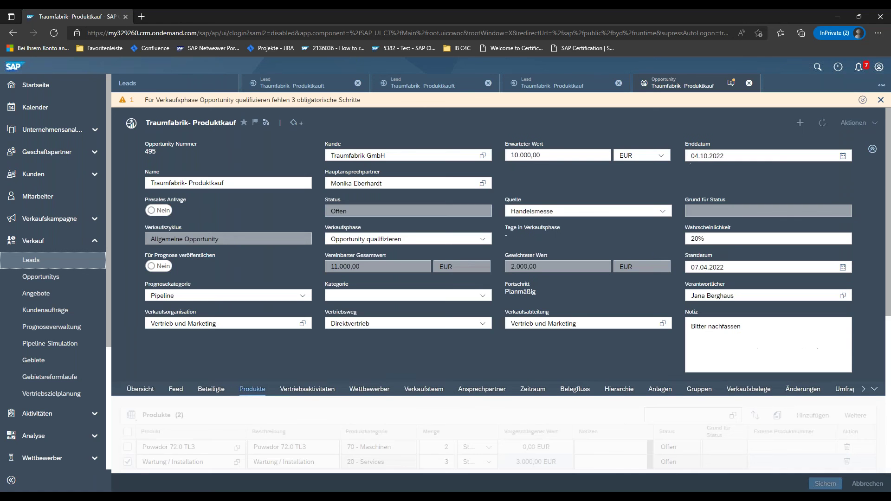
pyautogui.click(481, 240)
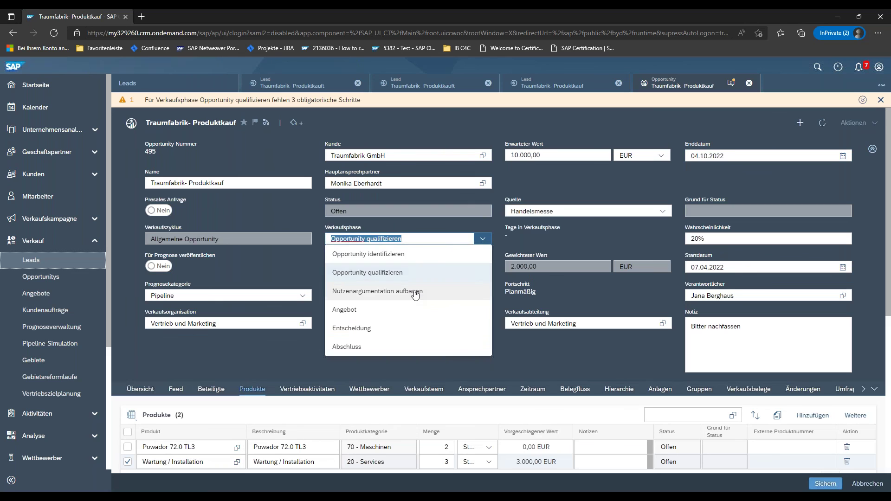
pyautogui.click(367, 311)
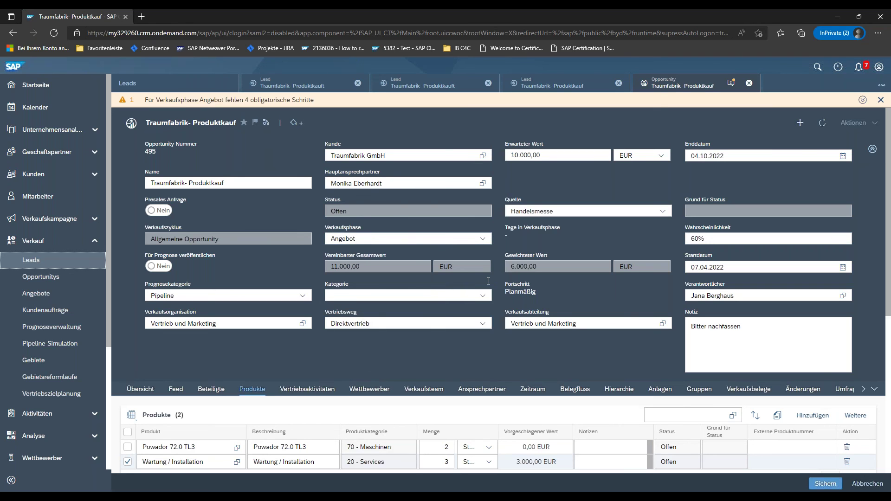
pyautogui.click(826, 484)
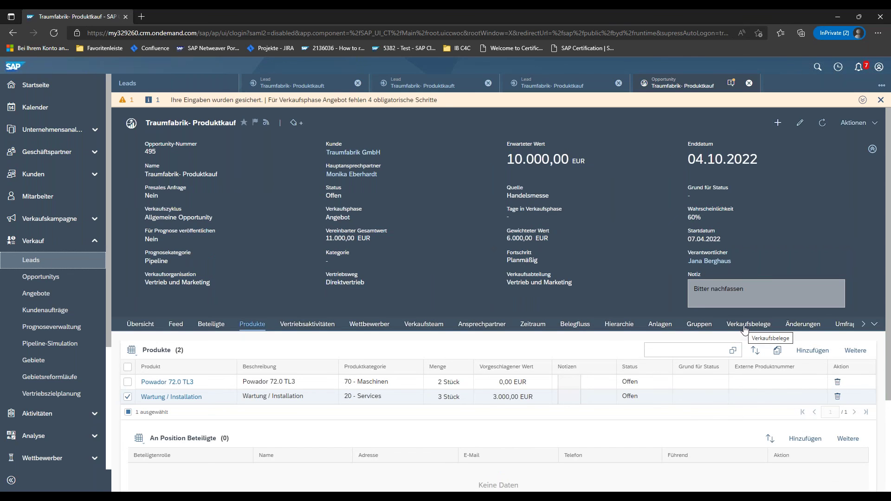
# - Start a new quote from the opportunity's Verkaufsbelege
pyautogui.click(746, 326)
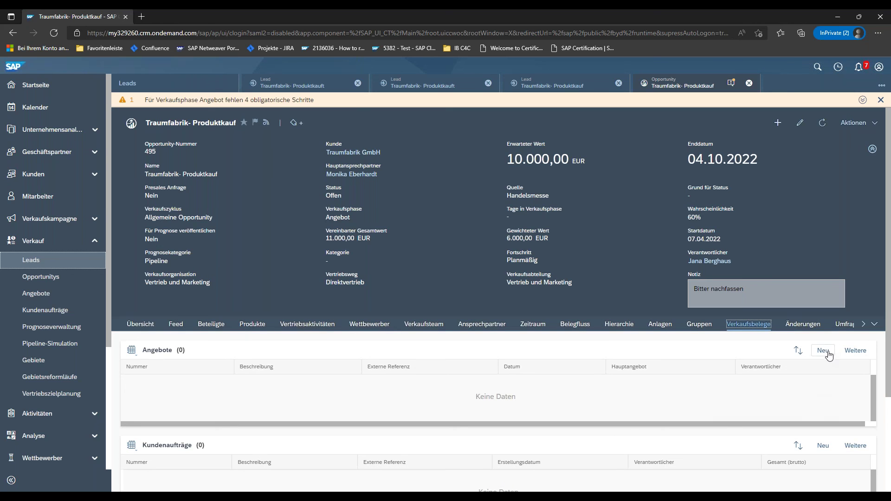
pyautogui.click(823, 352)
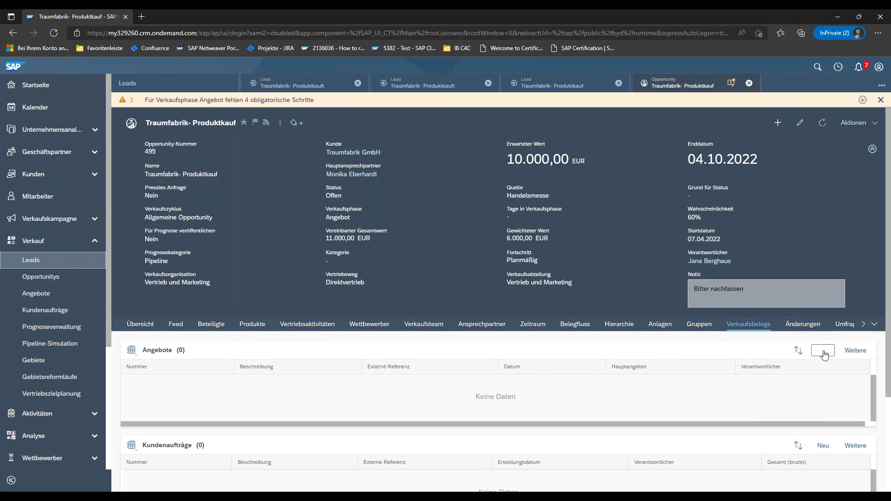